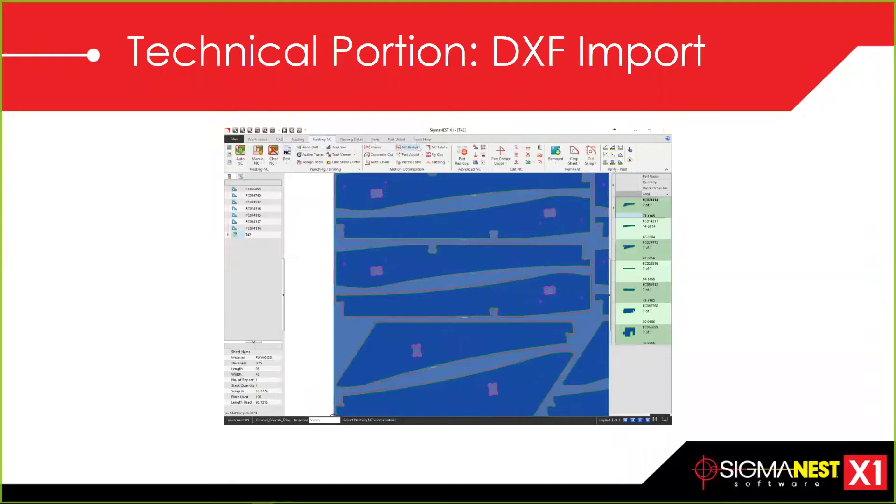
# - Post the NC program for the nested plywood layout and finish the posting
pyautogui.scroll(-3, 468, 276)
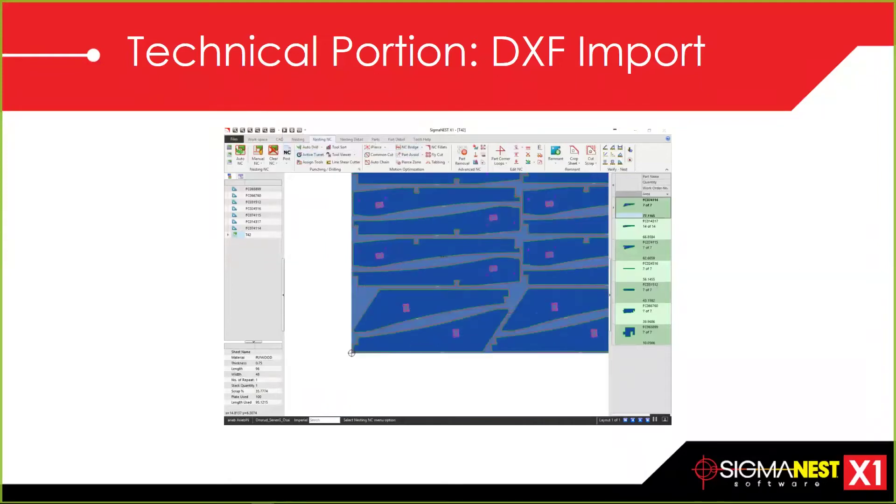
pyautogui.scroll(-4, 468, 276)
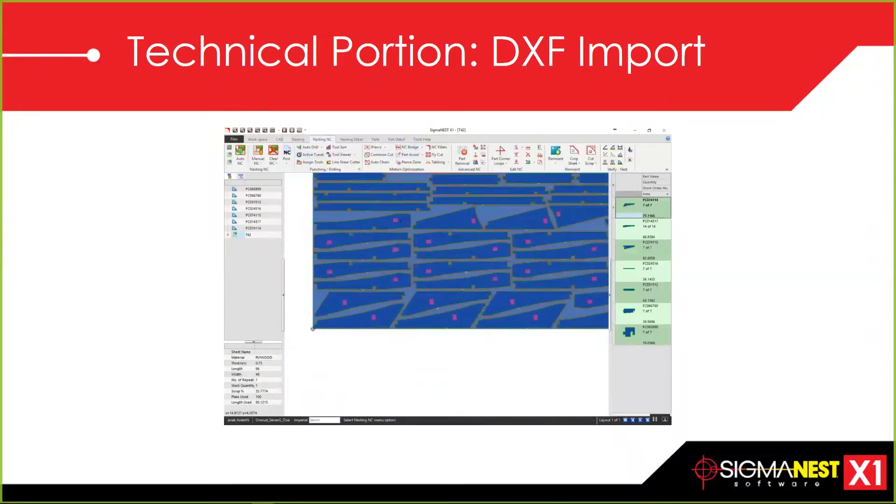
pyautogui.scroll(-3, 408, 265)
pyautogui.click(286, 154)
pyautogui.click(537, 349)
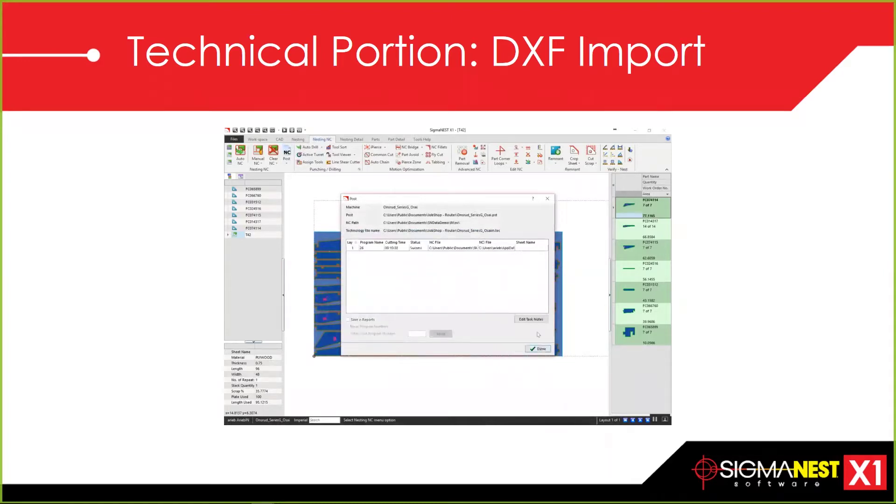
pyautogui.click(537, 349)
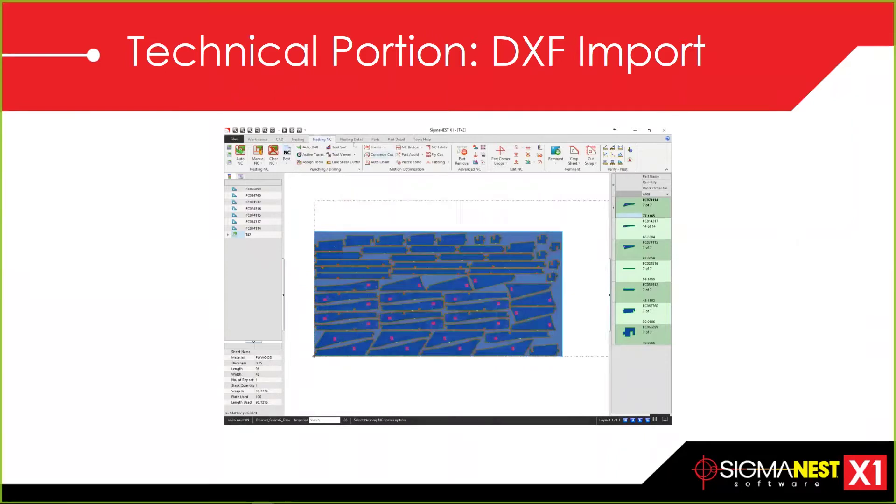
# - Open the task report for the nest and generate its printable Layout Detail report
pyautogui.click(351, 139)
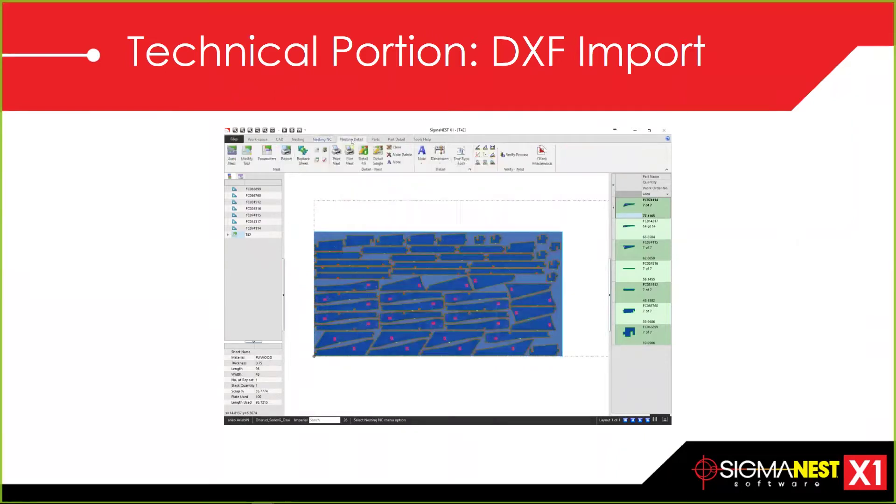
pyautogui.click(286, 151)
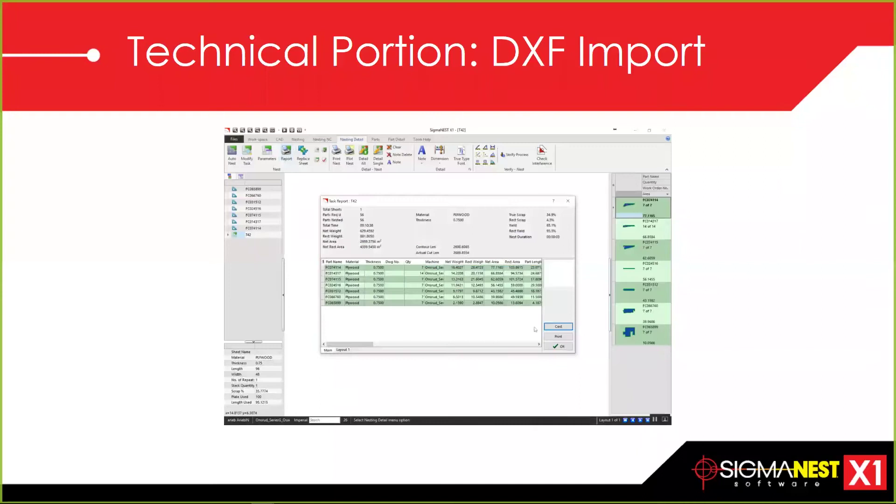
pyautogui.click(558, 337)
pyautogui.click(456, 342)
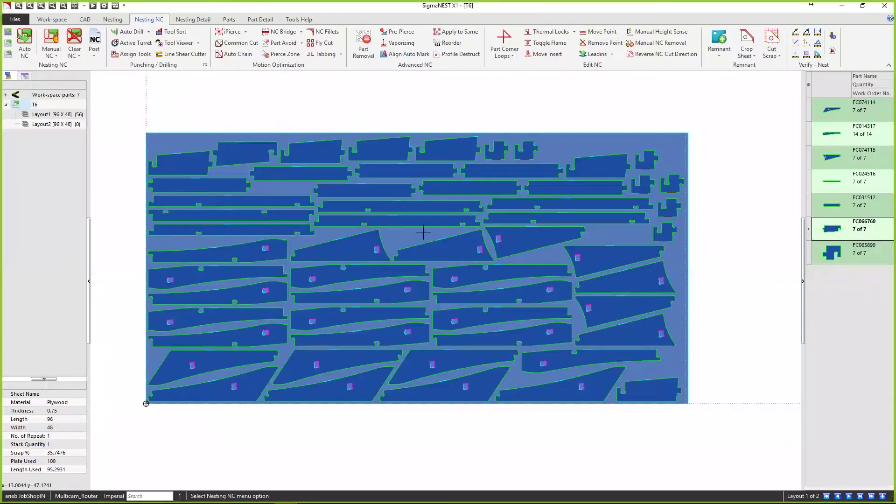
# - Run Auto NC on all sheets of the T6 nest with Stability Sequencing and NC Small Parts First
pyautogui.scroll(-3, 424, 232)
pyautogui.scroll(3, 442, 230)
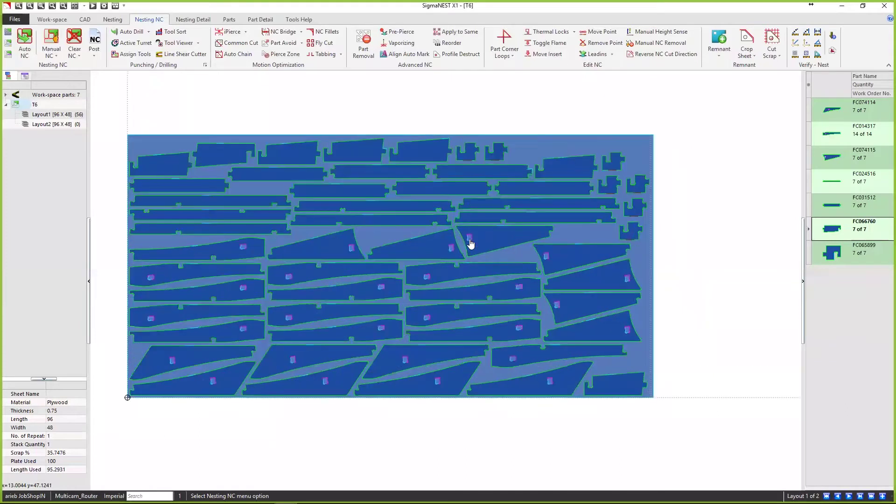
pyautogui.scroll(2, 463, 190)
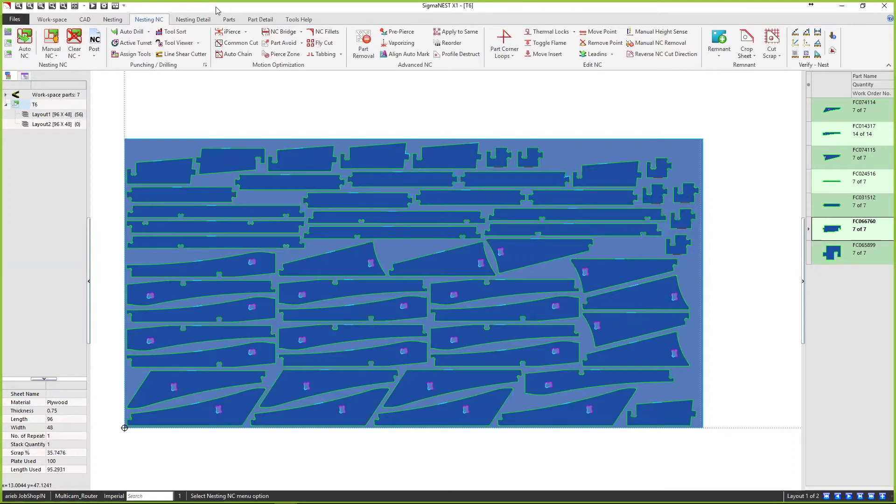
pyautogui.click(25, 40)
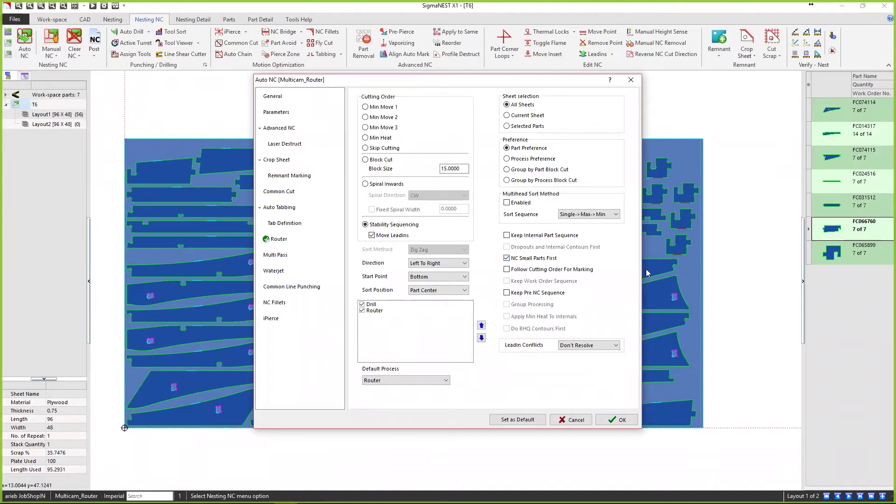
pyautogui.click(620, 420)
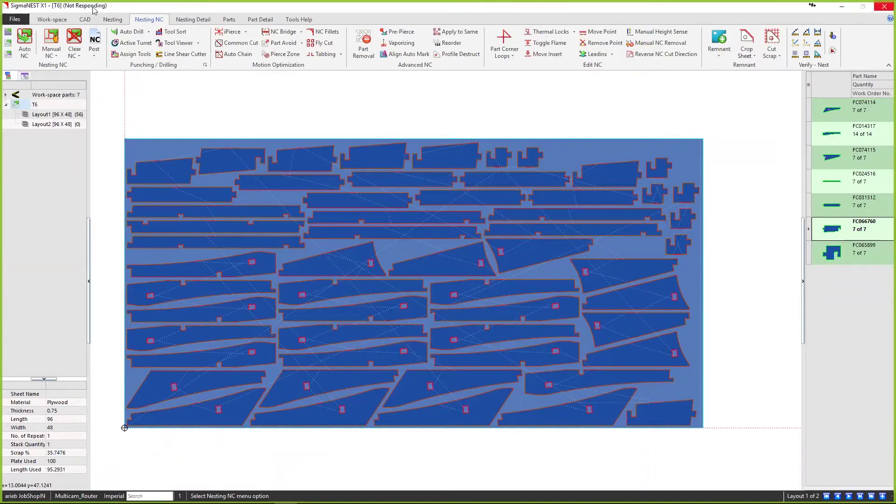
# - Play the NC simulation to check the cutting sequence on Layout1, and close the simulator
pyautogui.click(93, 6)
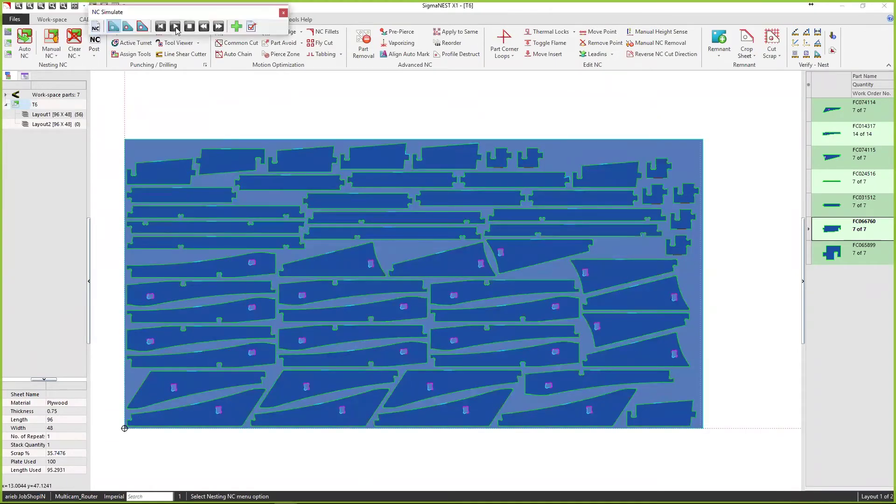
pyautogui.click(176, 28)
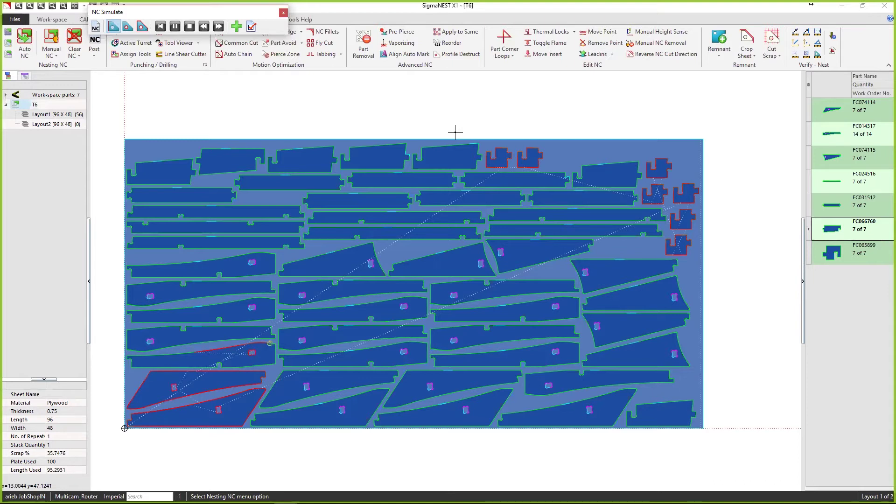
pyautogui.click(283, 13)
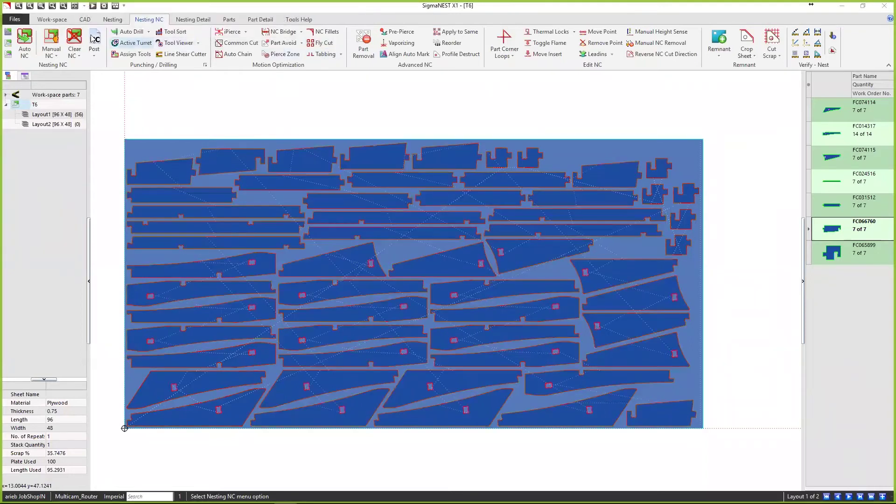
# - Clear the NC from the nest and open part FC074115 in Part Mode
pyautogui.click(74, 38)
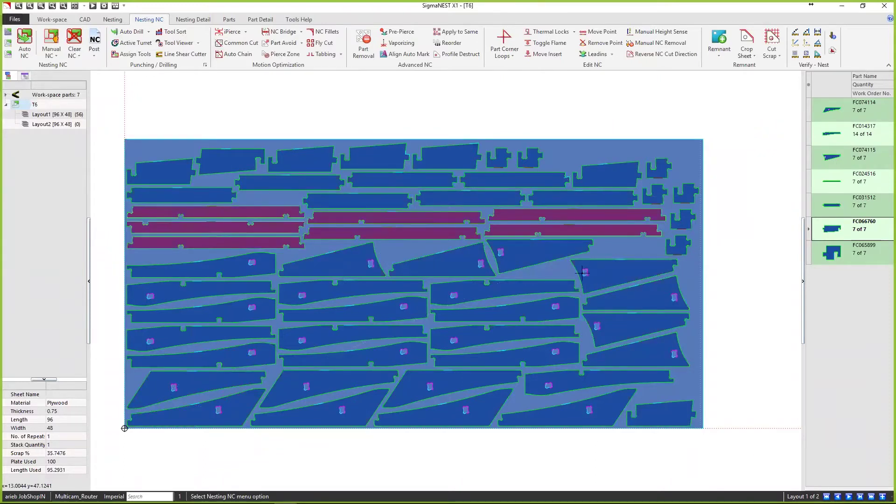
pyautogui.rightClick(861, 159)
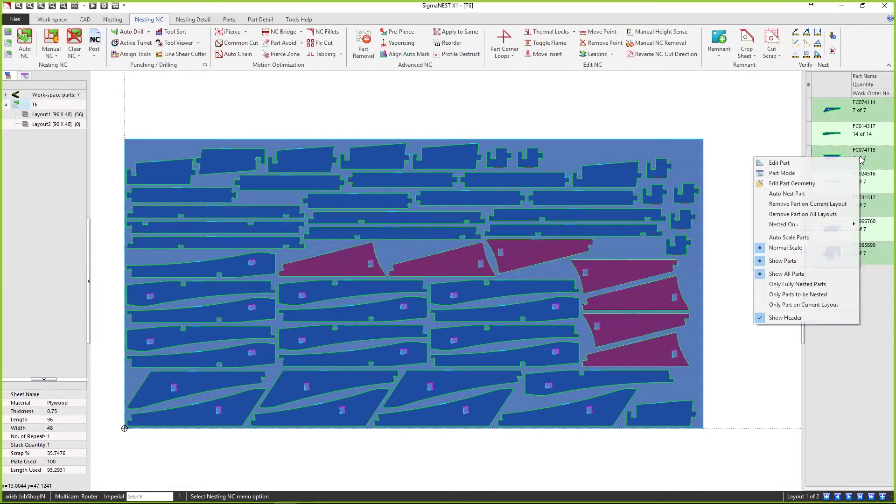
pyautogui.click(788, 173)
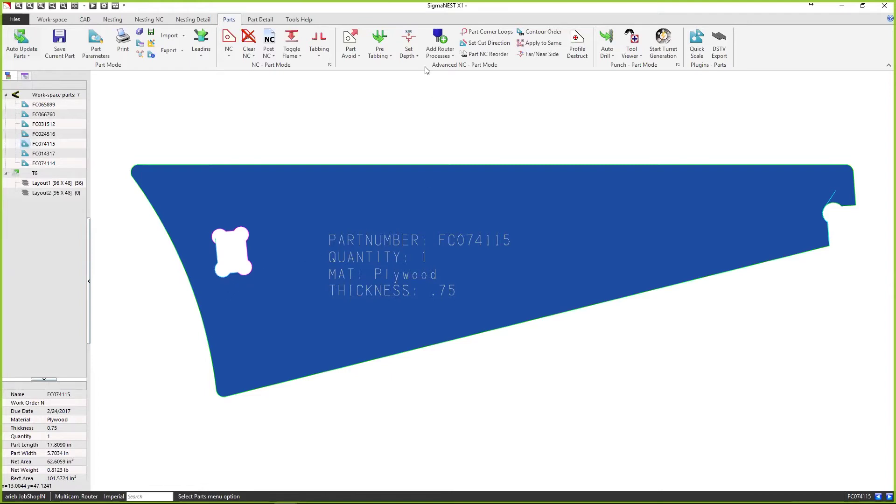
# - Set the inner cutout of part FC074115 to Half Depth with Set Depth so it becomes a pocket
pyautogui.click(409, 45)
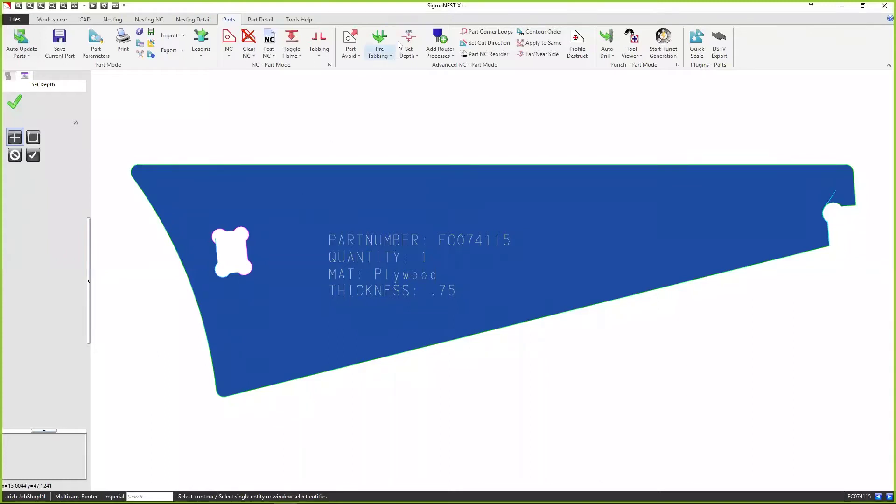
pyautogui.click(415, 57)
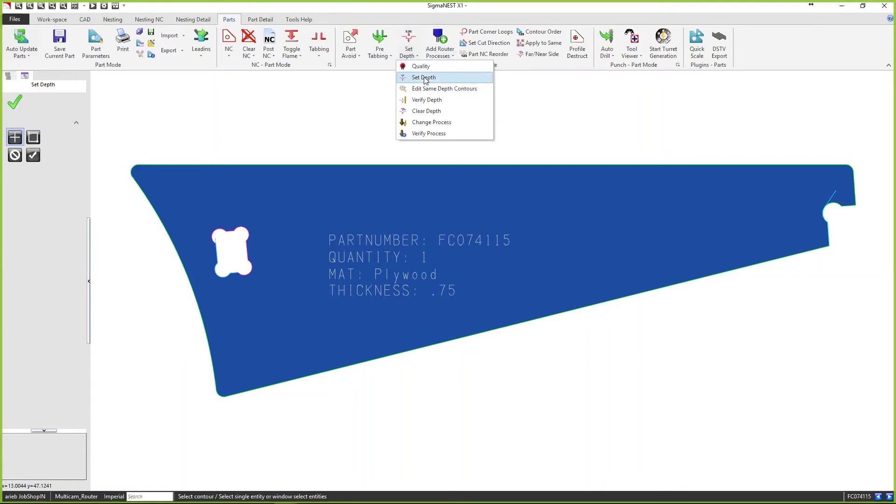
pyautogui.moveTo(201, 213); pyautogui.dragTo(276, 294)
pyautogui.rightClick(301, 212)
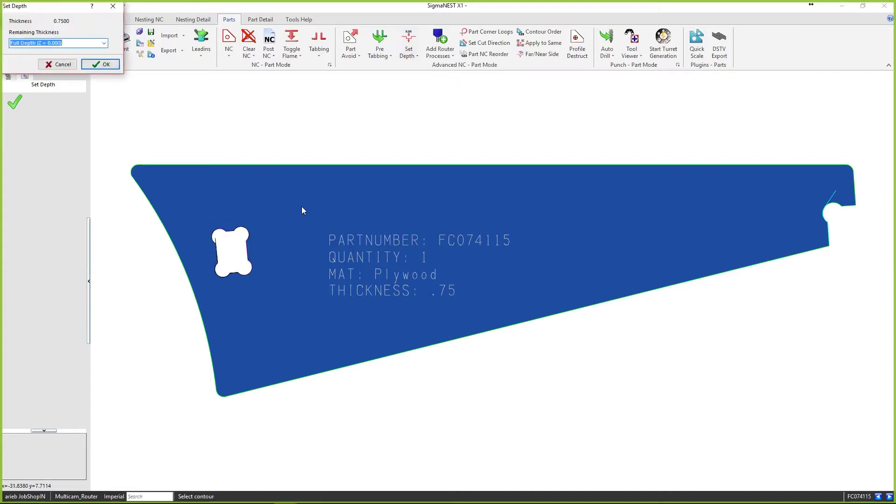
pyautogui.moveTo(66, 10); pyautogui.dragTo(307, 111)
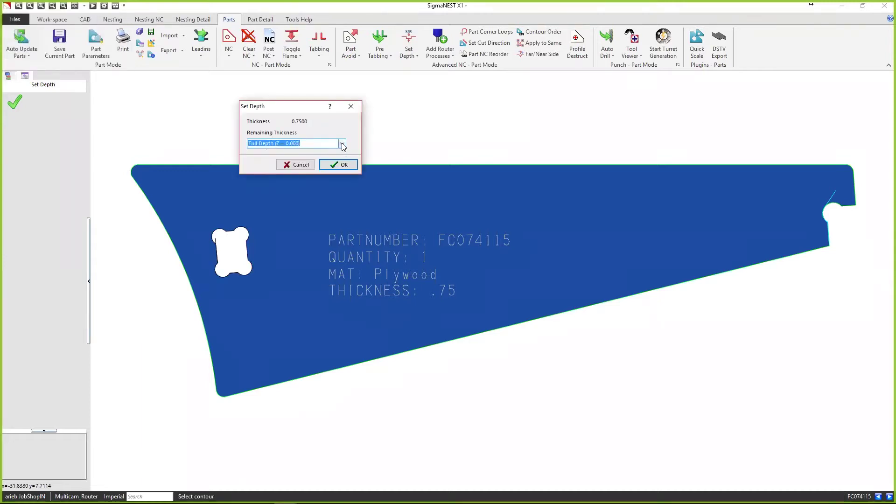
pyautogui.click(342, 144)
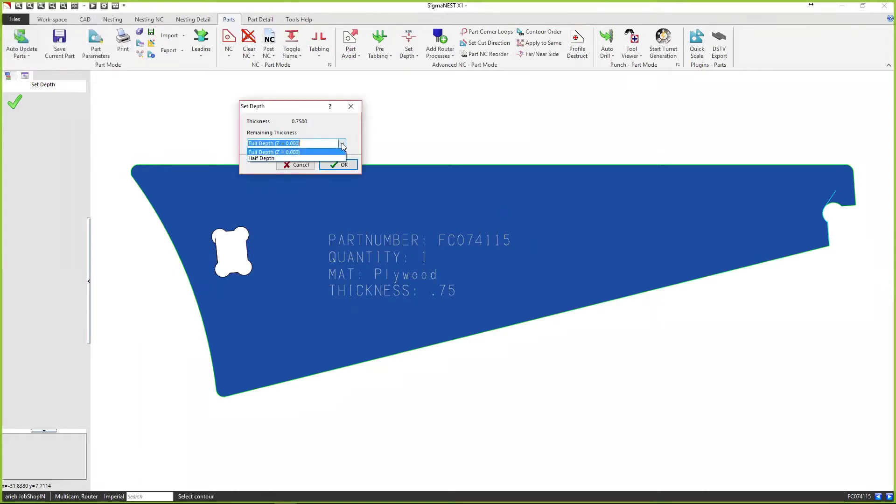
pyautogui.click(263, 159)
pyautogui.click(335, 167)
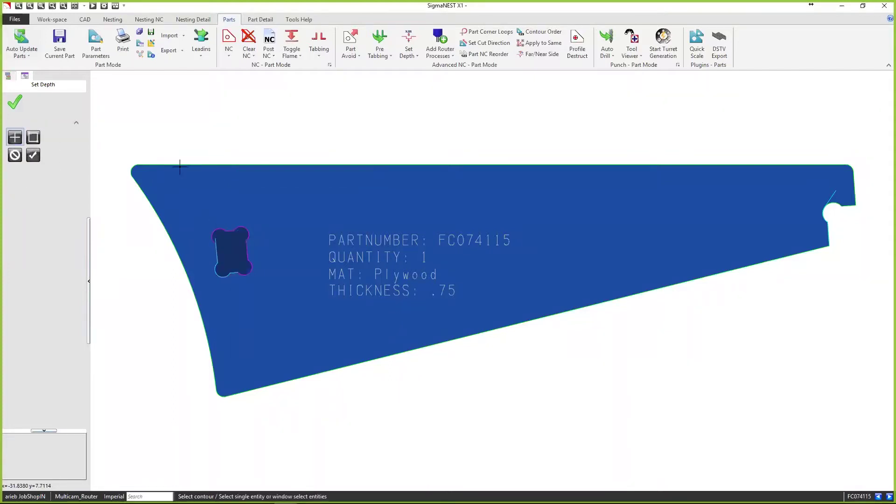
# - Return to the T6 nest and run Auto Nest on the current sheet only
pyautogui.click(112, 20)
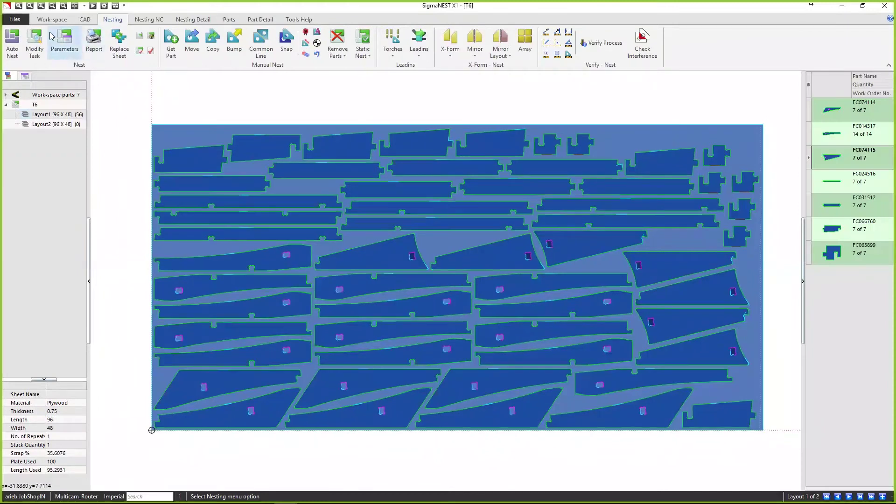
pyautogui.click(11, 41)
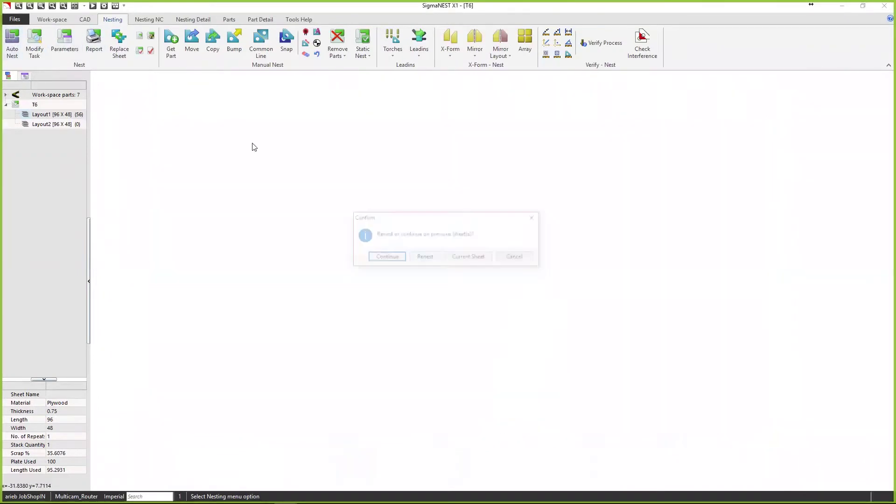
pyautogui.click(468, 257)
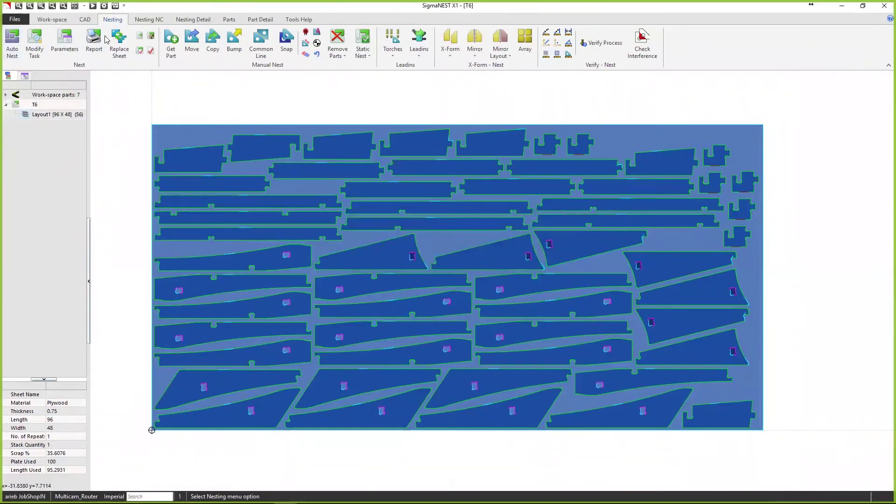
# - Run Auto NC on the nest with router Auto Destruct enabled, using the Pocket type and the Router process
pyautogui.click(149, 20)
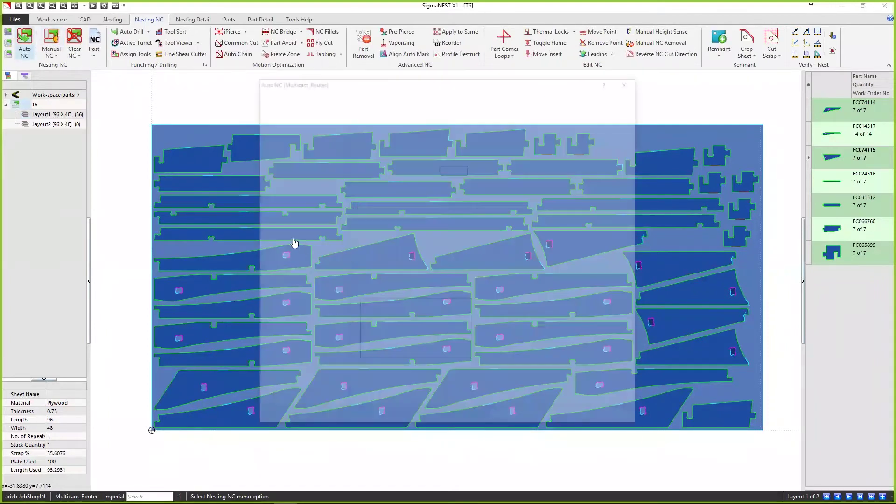
pyautogui.click(294, 240)
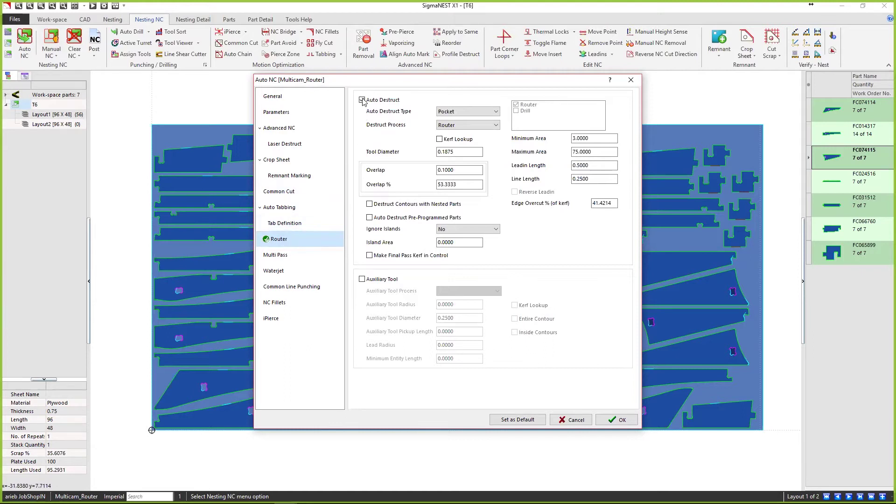
pyautogui.click(602, 418)
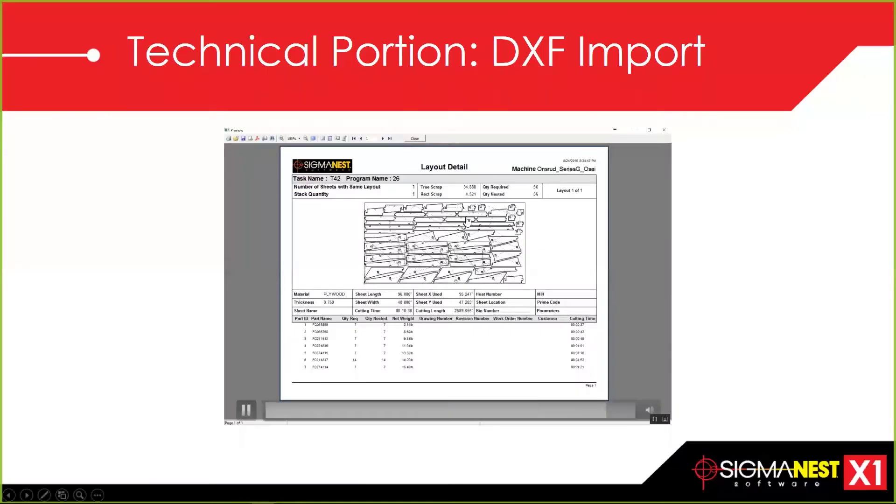
pyautogui.press('Right')
pyautogui.press('Right')
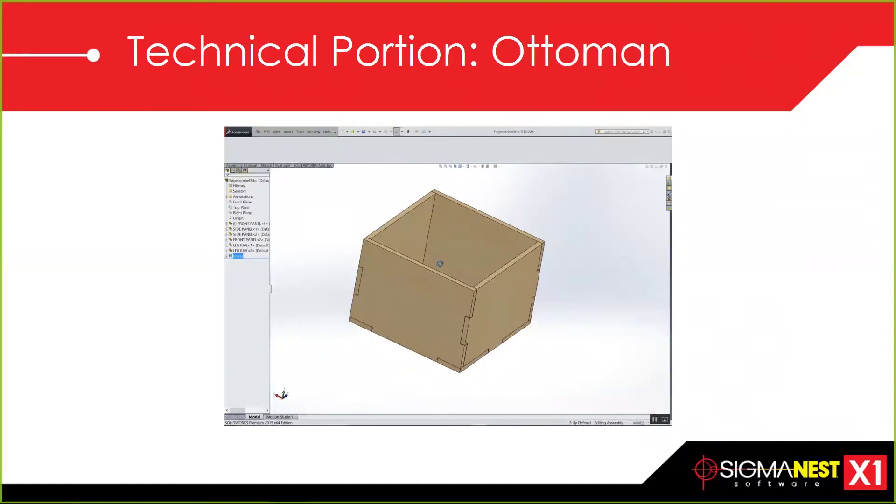
pyautogui.hotkey('alt', 'Tab')
pyautogui.click(170, 149)
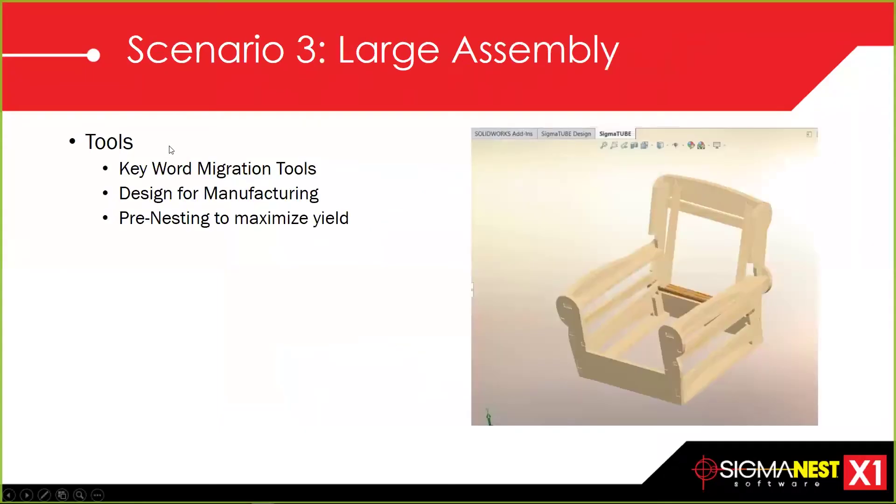
pyautogui.press('Left')
pyautogui.press('Left')
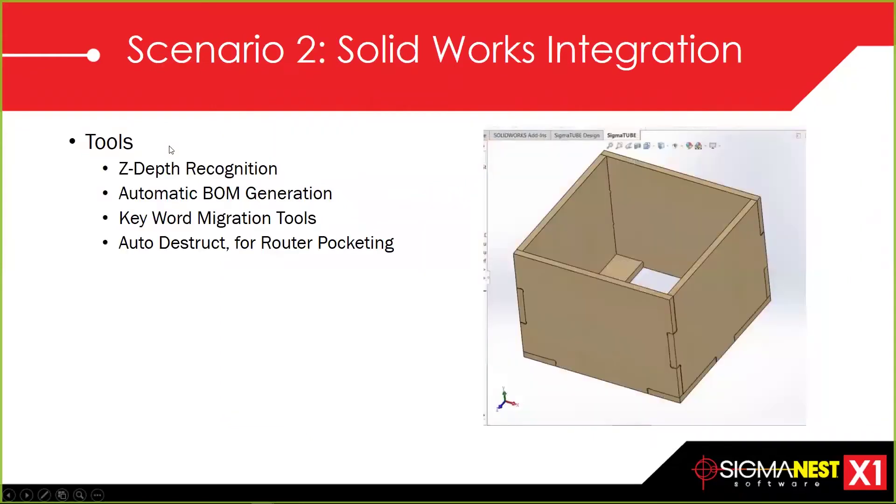
pyautogui.press('Left')
pyautogui.press('Left')
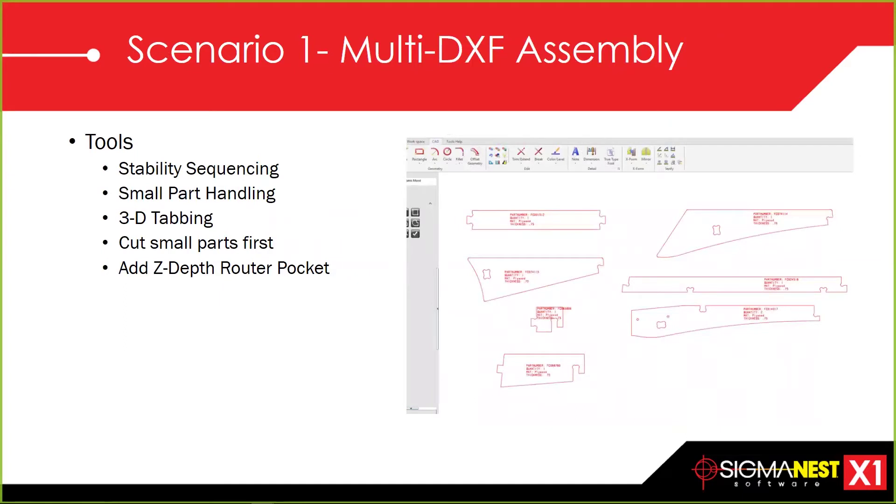
pyautogui.press('Right')
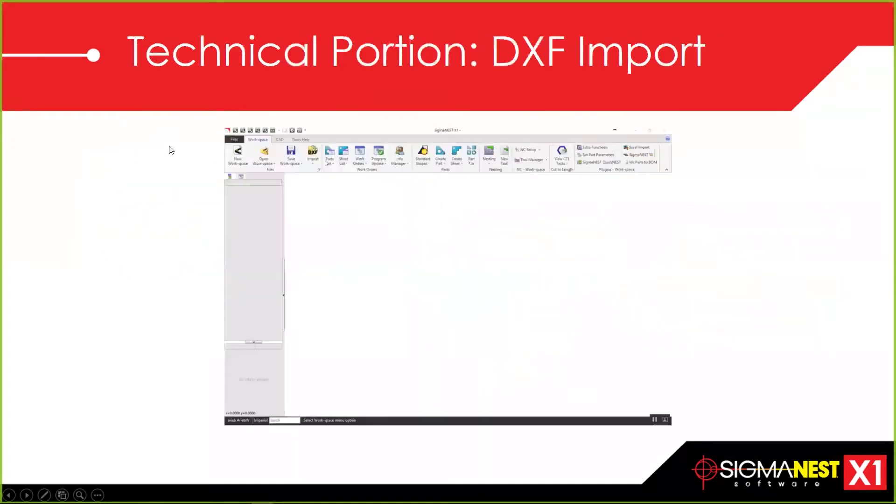
pyautogui.press('Right')
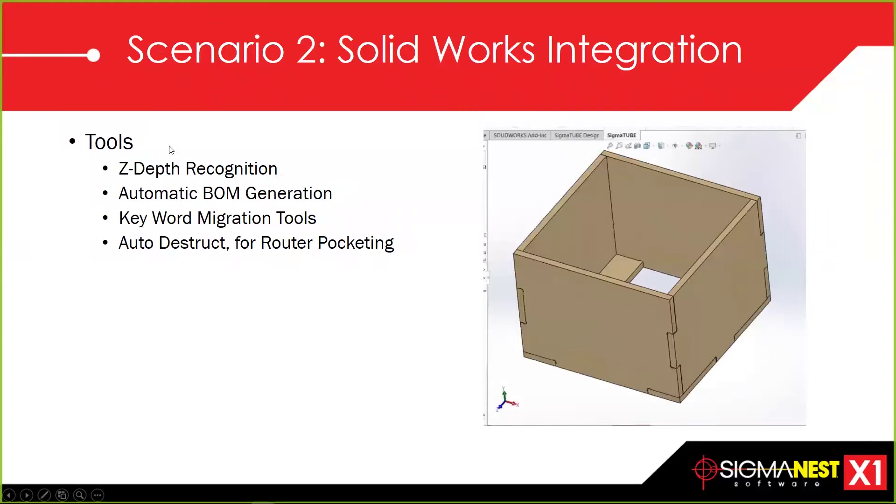
pyautogui.click(246, 216)
pyautogui.moveTo(649, 427)
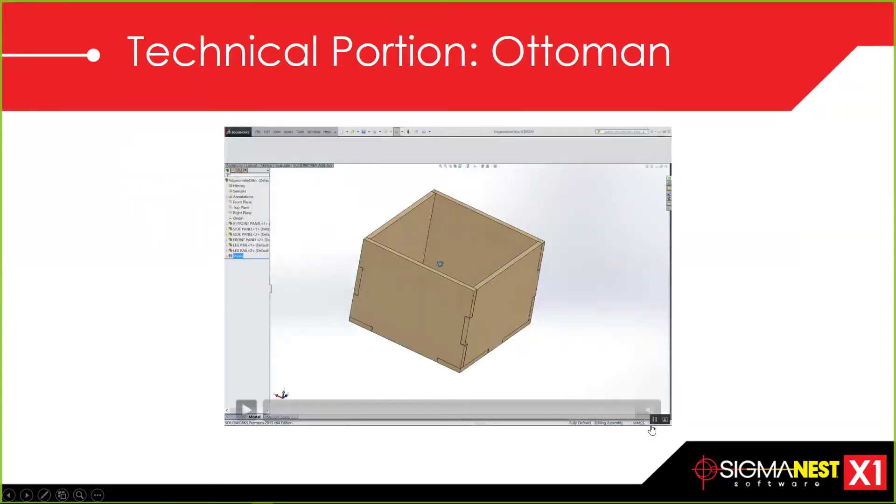
pyautogui.click(245, 409)
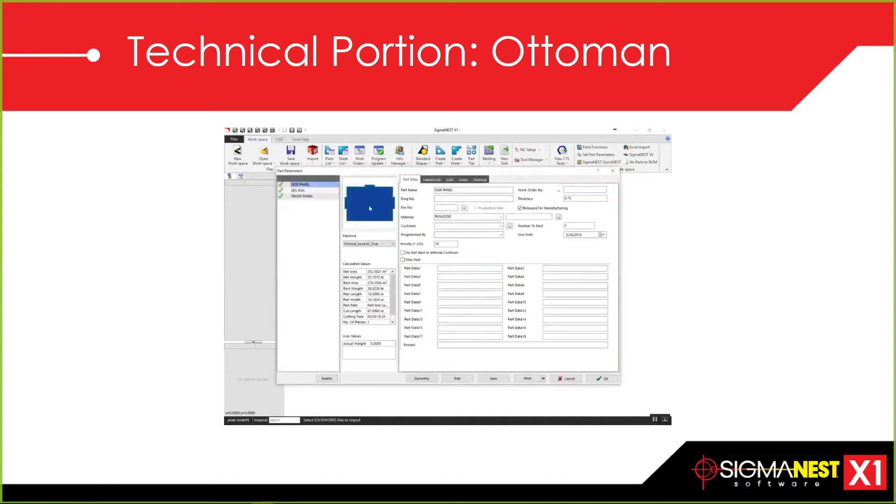
# - Set the Grain Constraint of all three imported ottoman parts to No Grain and accept the part parameters
pyautogui.click(463, 181)
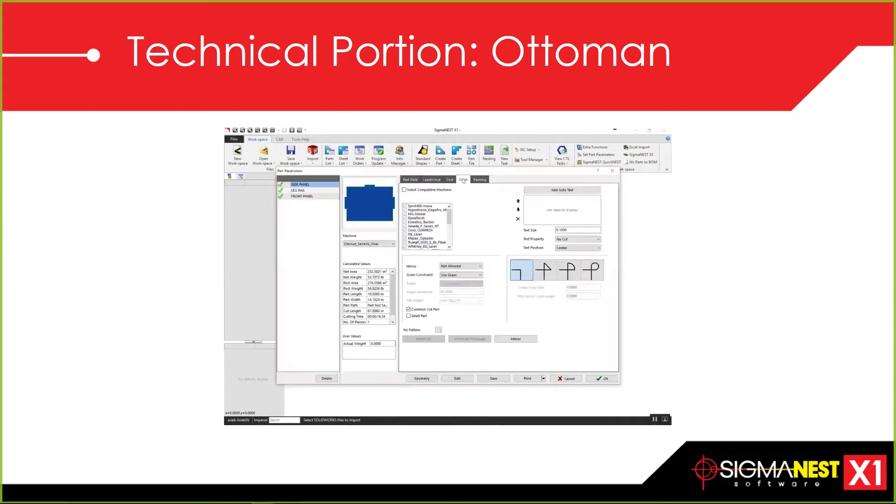
pyautogui.hotkey('ctrl', 'a')
pyautogui.click(459, 274)
pyautogui.click(462, 284)
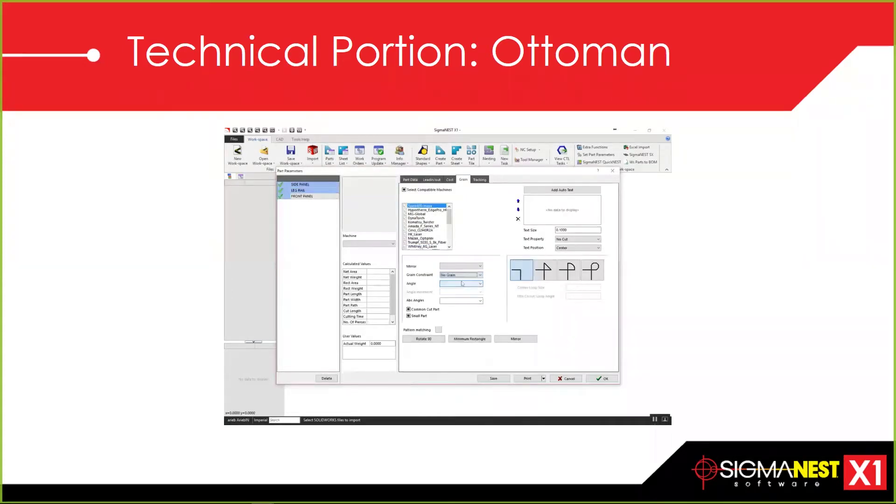
pyautogui.click(594, 380)
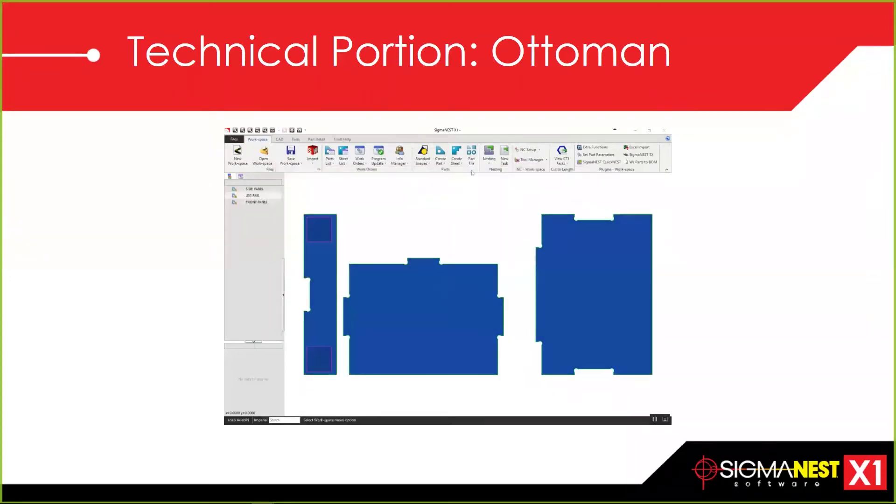
# - Create a new nesting task with all SIDE PANEL, LEG RAIL and FRONT PANEL parts in batch 3, accepting its task parameters
pyautogui.click(505, 154)
pyautogui.click(421, 213)
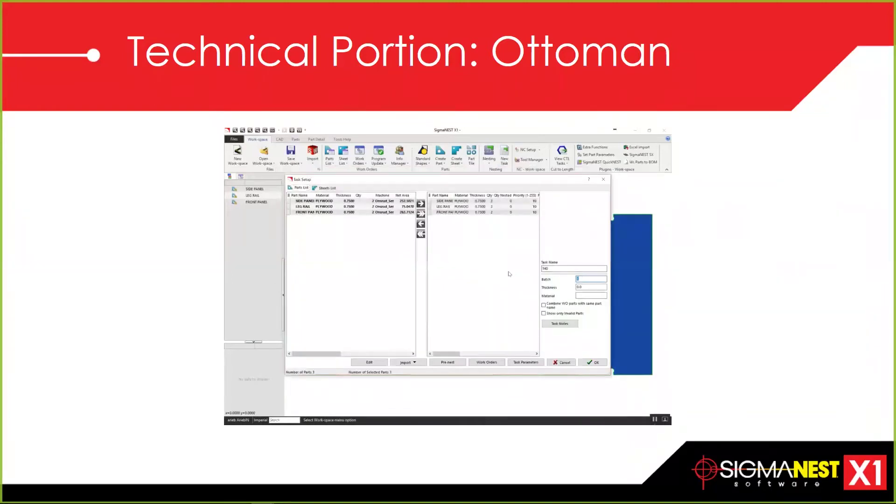
pyautogui.write('3')
pyautogui.click(531, 362)
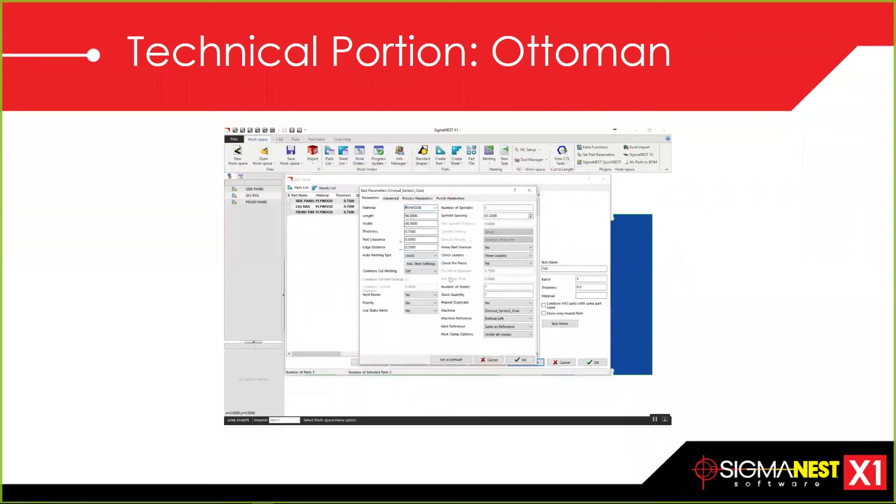
pyautogui.click(521, 360)
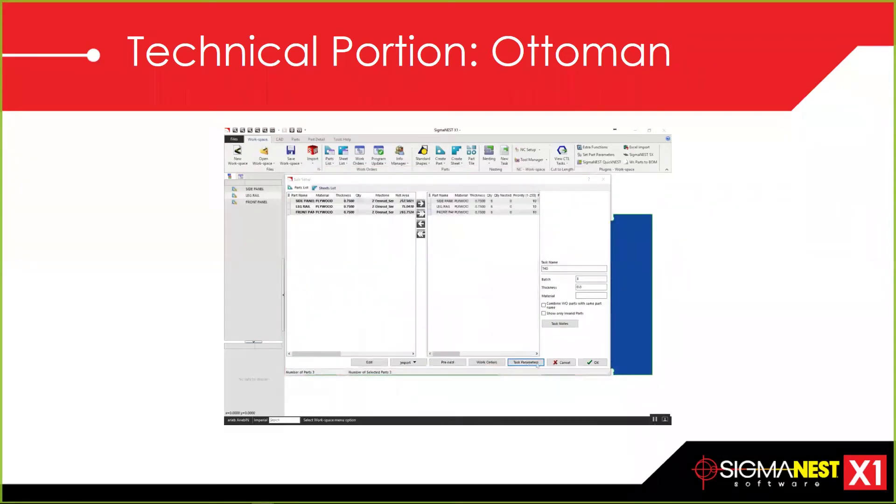
pyautogui.click(591, 362)
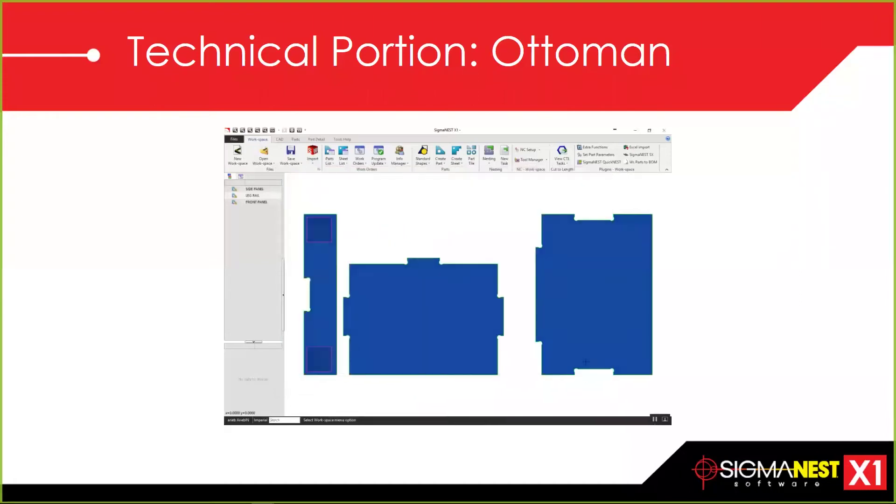
# - Auto Nest the ottoman task on the plywood sheet and run Auto NC on it with a default process selected
pyautogui.click(233, 153)
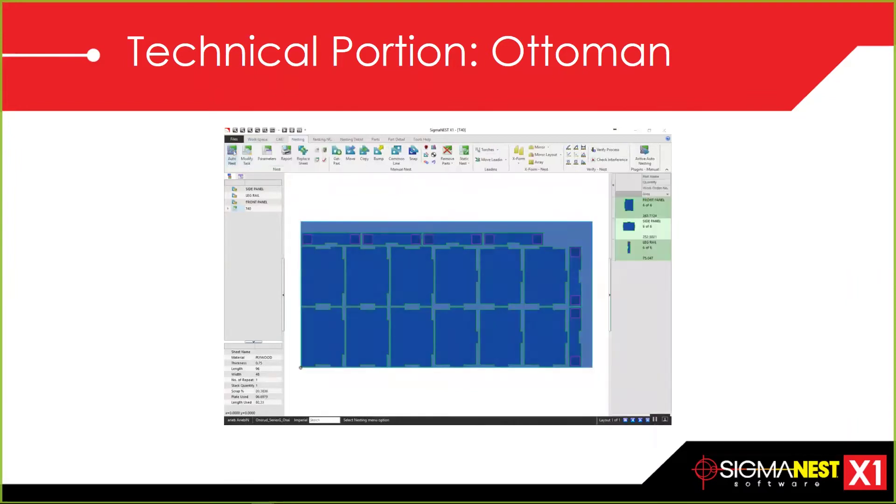
pyautogui.click(316, 139)
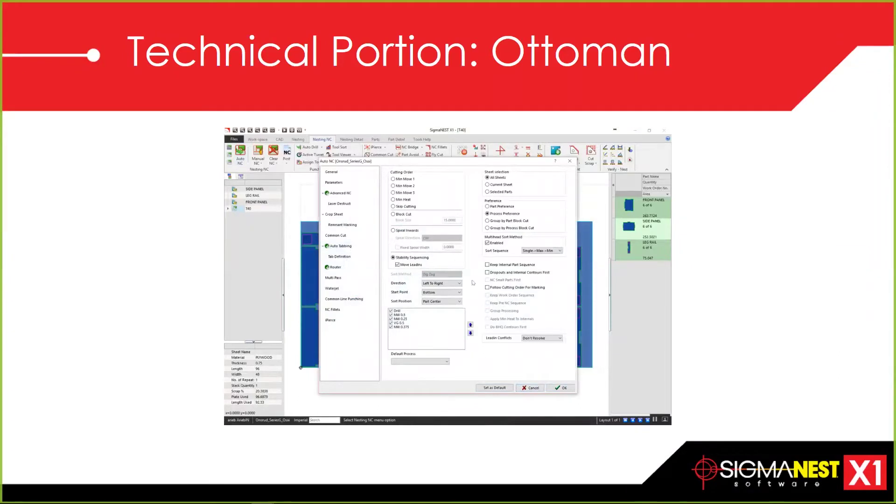
pyautogui.click(446, 362)
pyautogui.click(433, 375)
pyautogui.click(566, 388)
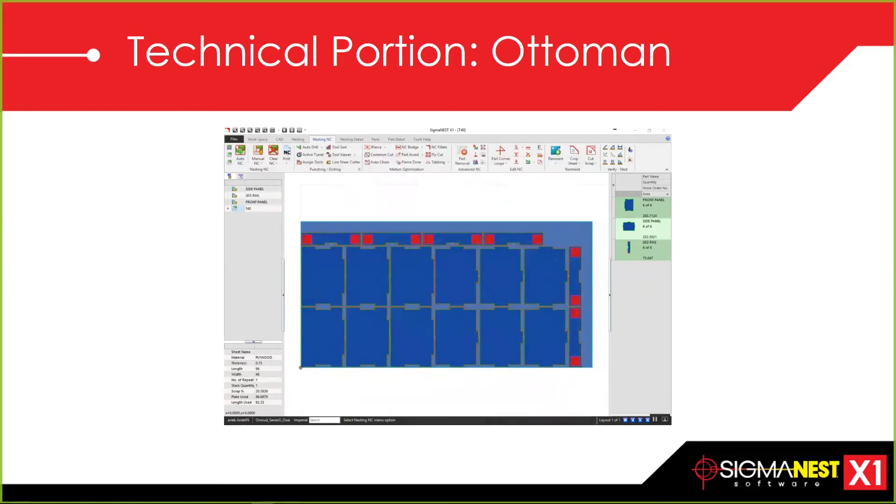
# - Post the NC program for the ottoman nest and open the printing options of its task report
pyautogui.click(287, 154)
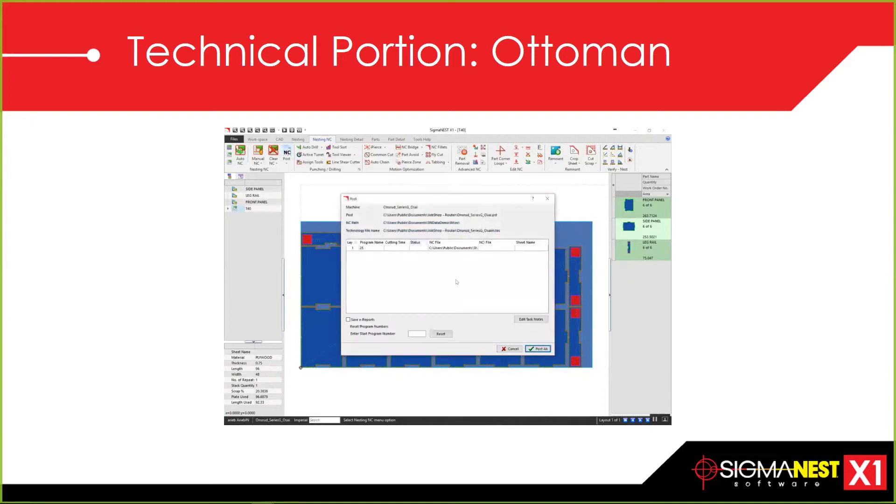
pyautogui.click(538, 349)
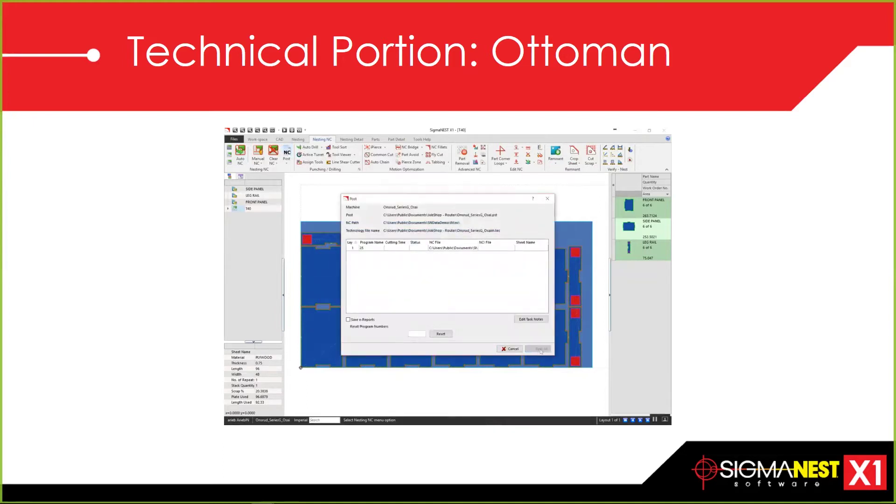
pyautogui.click(540, 349)
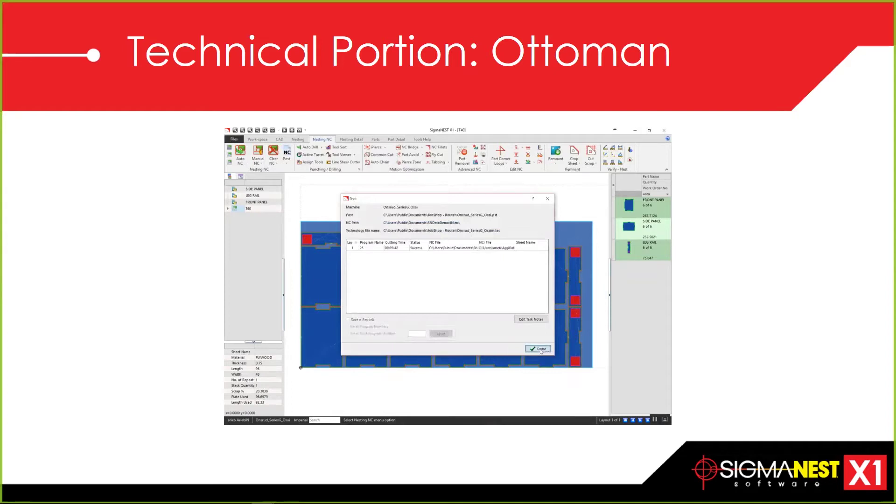
pyautogui.click(349, 140)
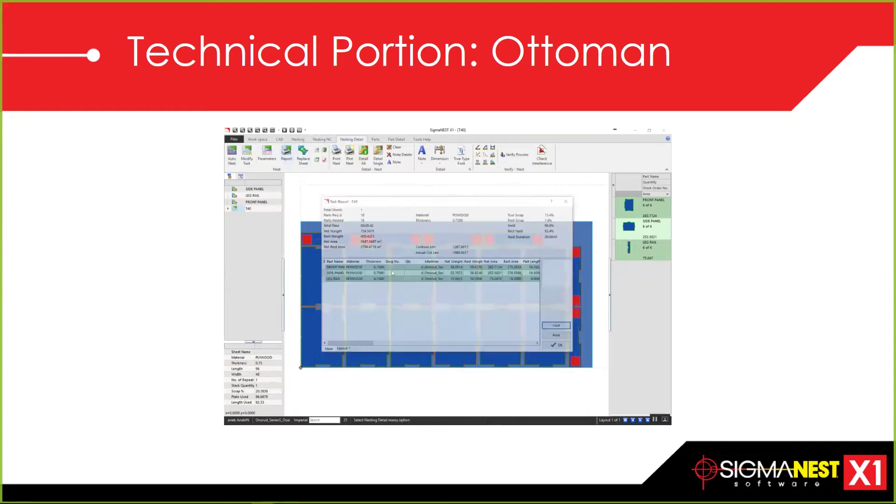
pyautogui.click(547, 336)
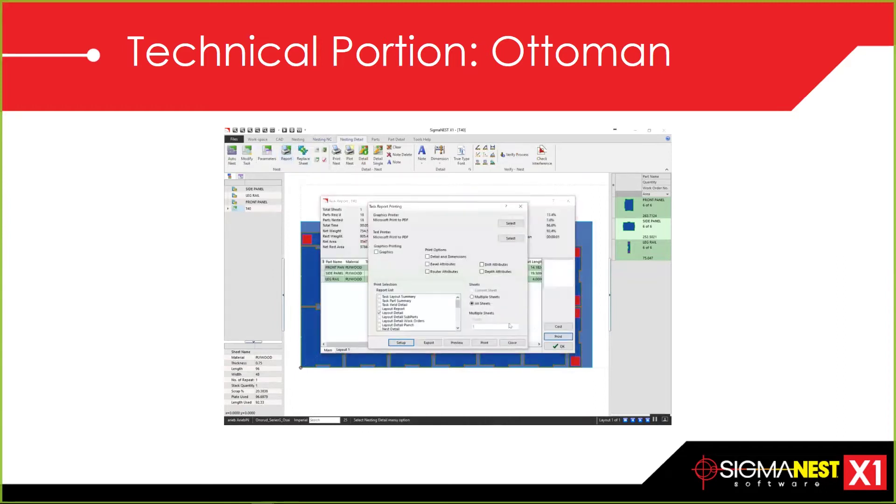
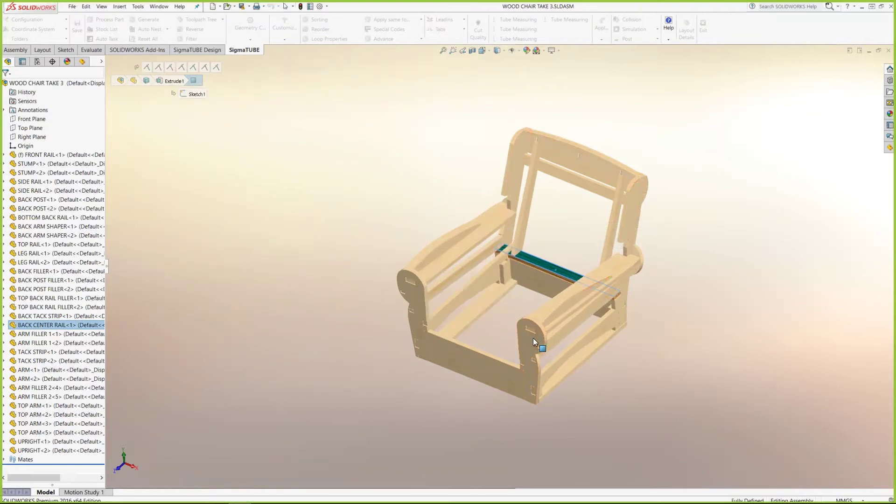
# - Open the BACK CENTER RAIL part from the wood chair assembly in its own window, accepting the older-version notice
pyautogui.scroll(-5, 498, 280)
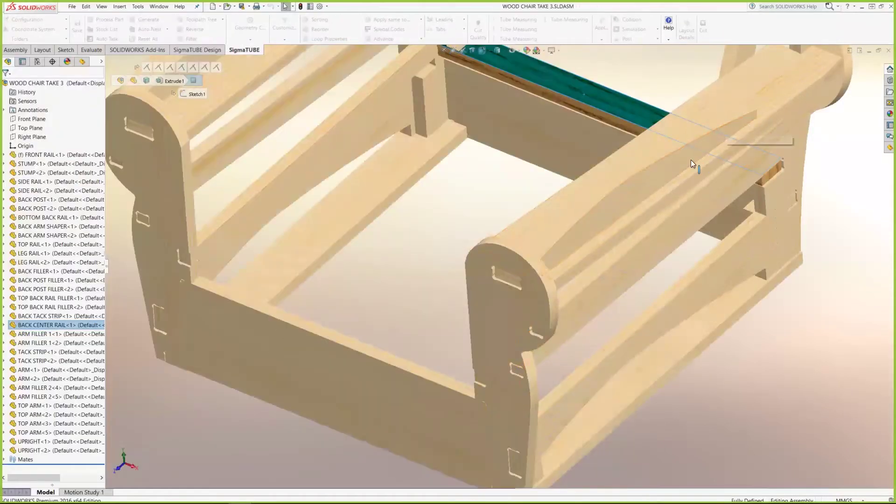
pyautogui.scroll(5, 606, 134)
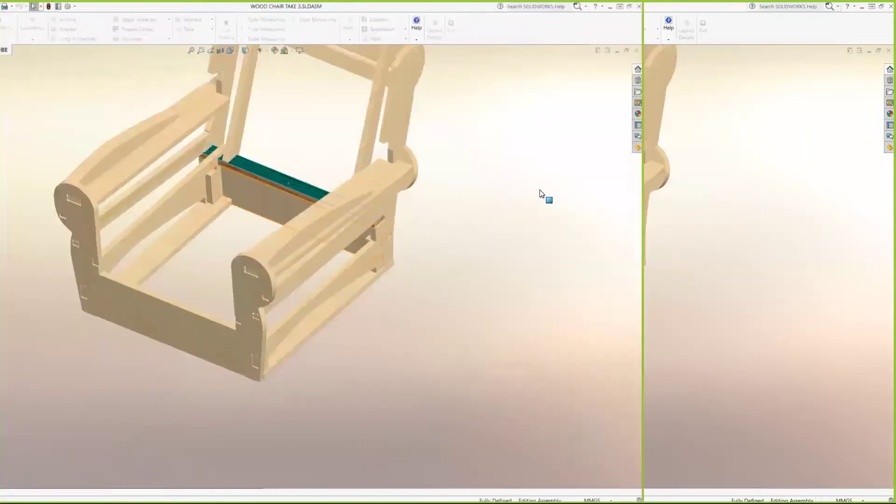
pyautogui.moveTo(534, 180); pyautogui.dragTo(512, 184, button='middle')
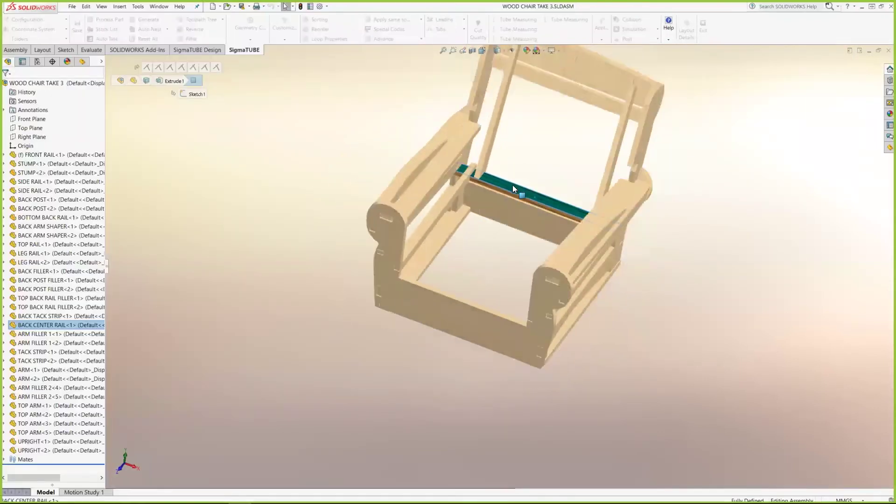
pyautogui.click(508, 188)
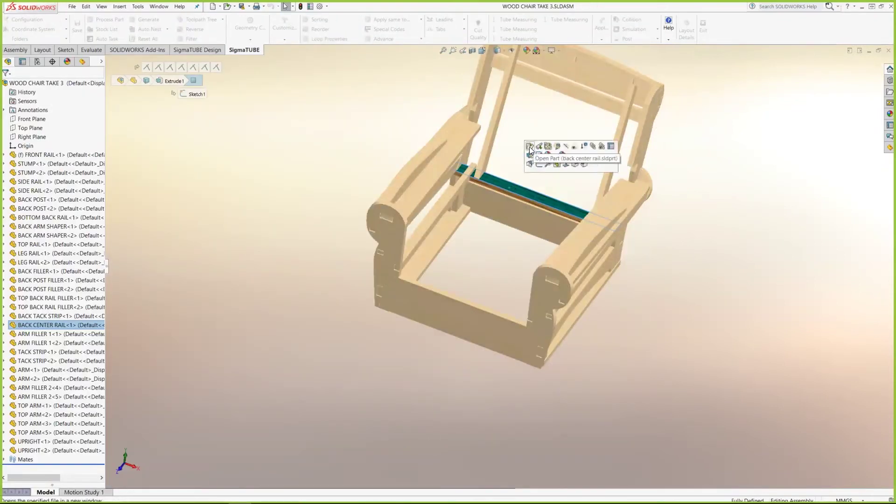
pyautogui.click(530, 147)
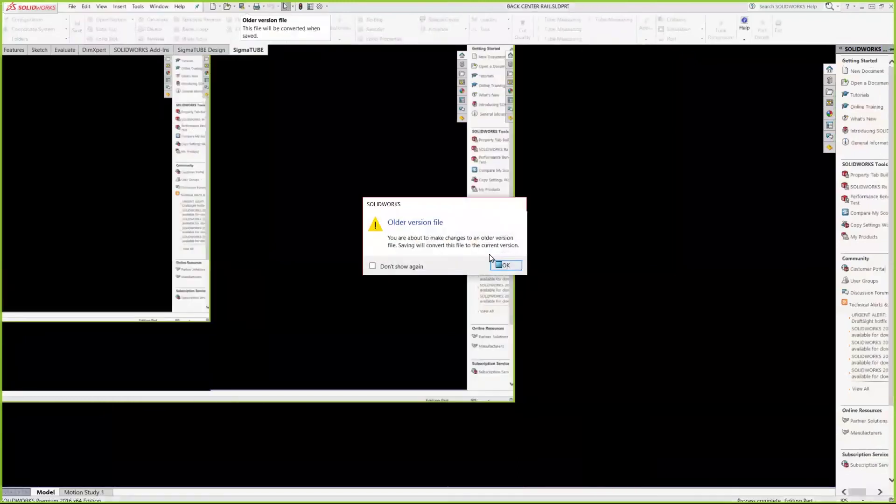
pyautogui.click(500, 265)
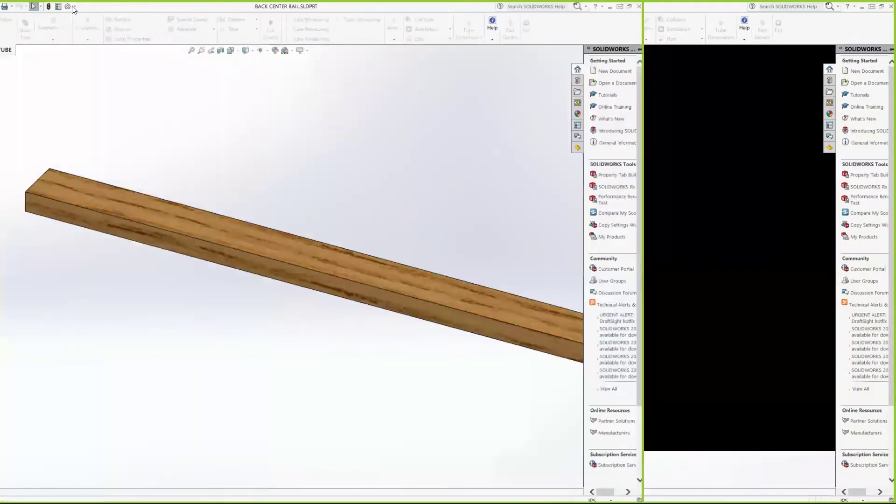
# - Inspect the PURCH keyword in the back center rail's Summary Information and close the properties
pyautogui.click(72, 7)
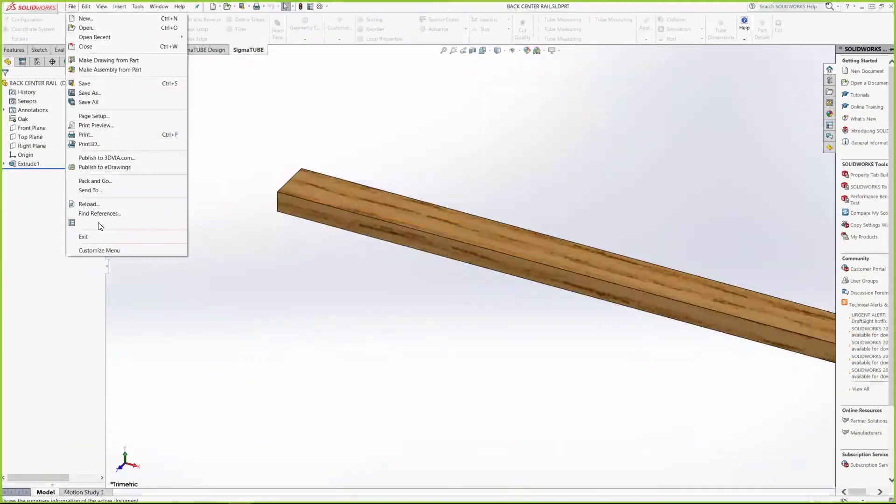
pyautogui.click(84, 222)
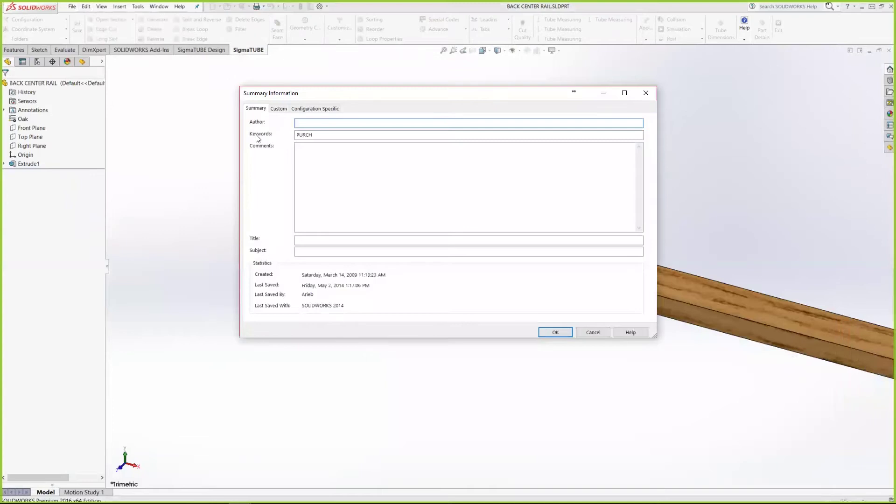
pyautogui.moveTo(316, 135); pyautogui.dragTo(295, 135)
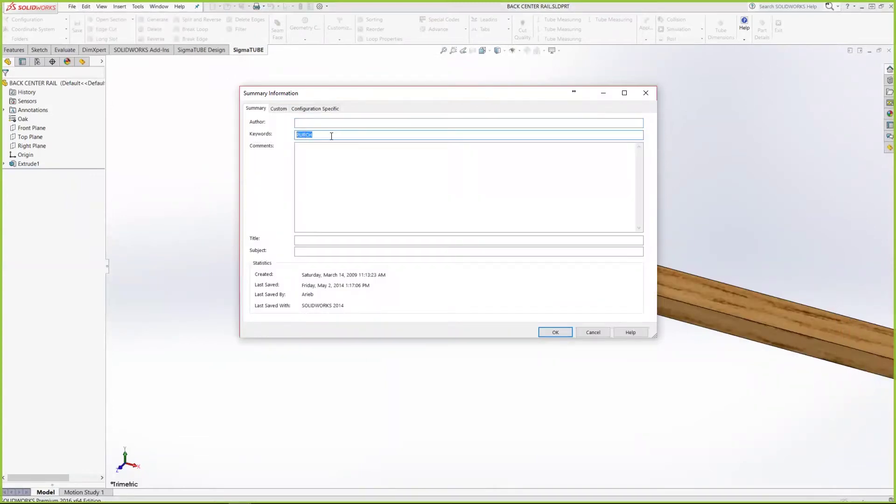
pyautogui.click(555, 333)
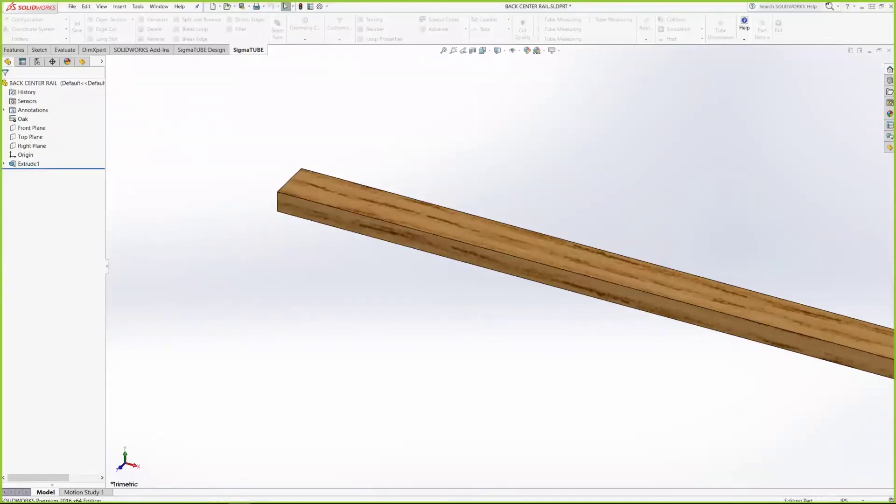
# - Switch from SOLIDWORKS to the SigmaNEST X1 window containing the T7 nest
pyautogui.press('super+Tab')
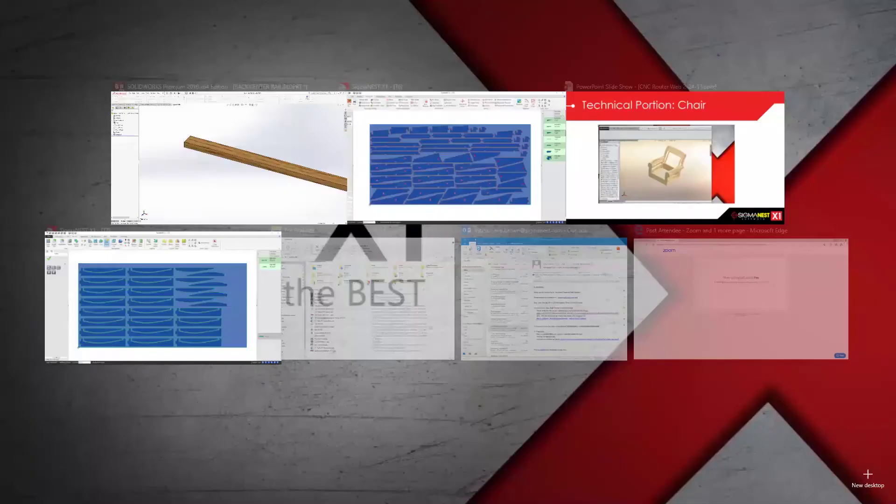
pyautogui.press('super+Tab')
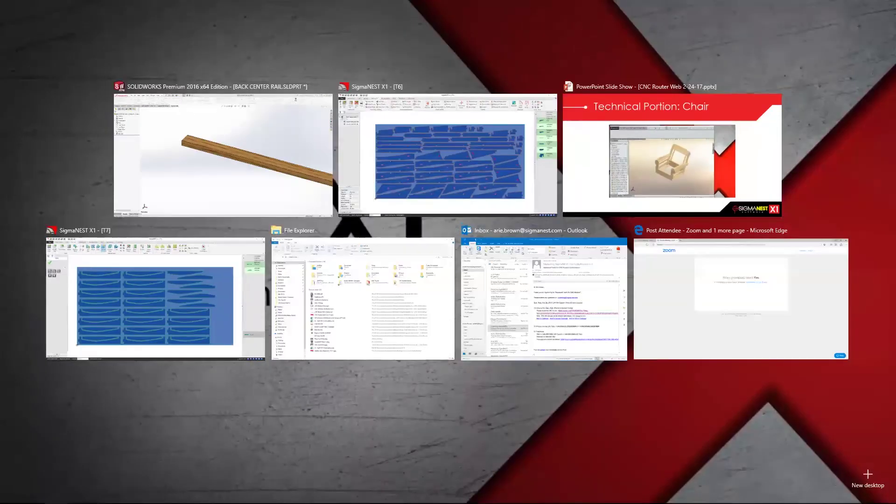
pyautogui.press('super+Tab')
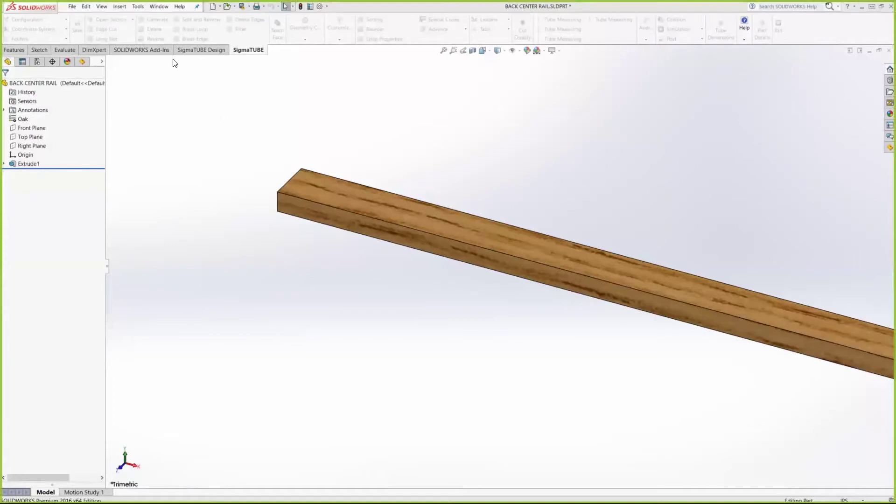
pyautogui.hotkey('alt', 'Tab')
# - Import the SOLIDWORKS assembly WOOD CHAIR TAKE 3.SLDASM into the work-space using Interactive Mapping
pyautogui.click(49, 18)
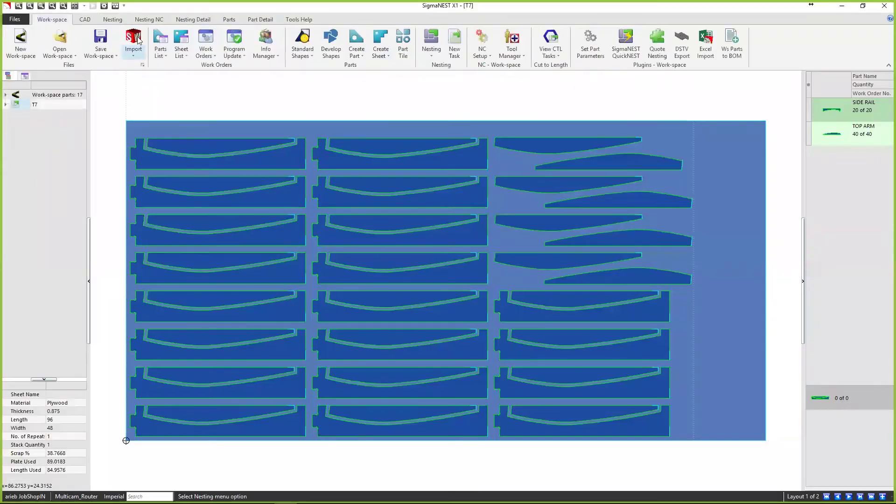
pyautogui.click(135, 39)
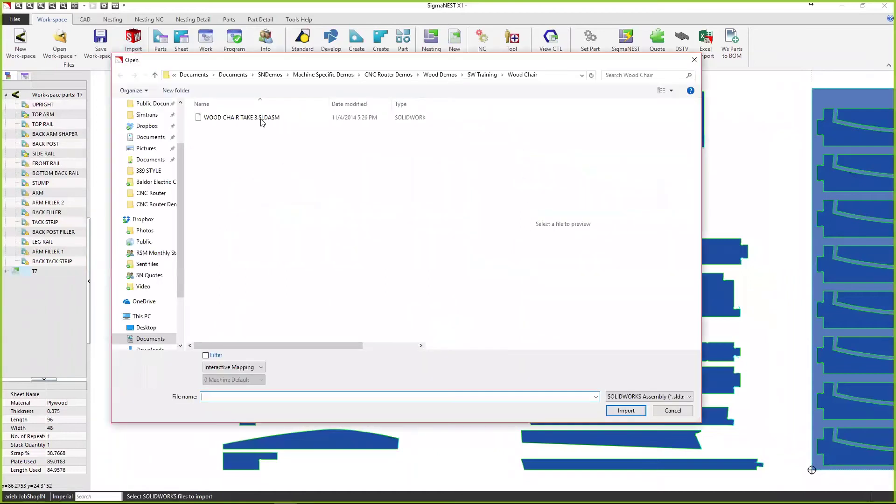
pyautogui.click(268, 120)
pyautogui.press('Return')
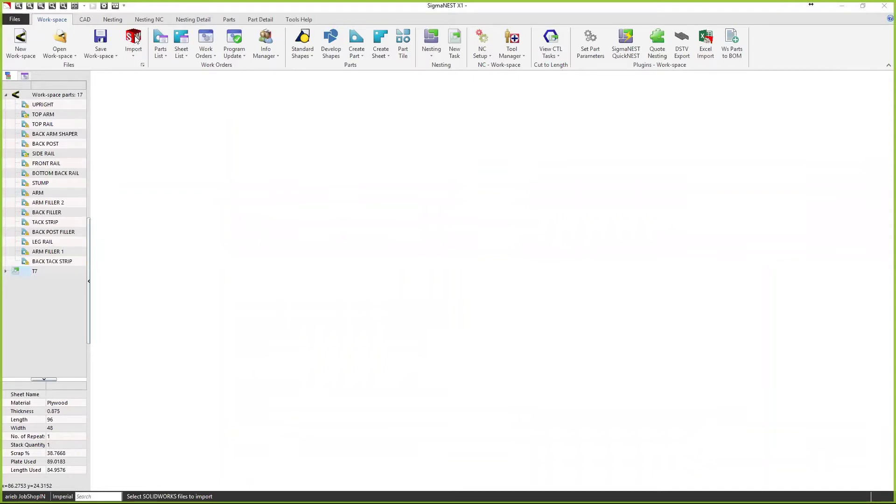
pyautogui.moveTo(285, 500)
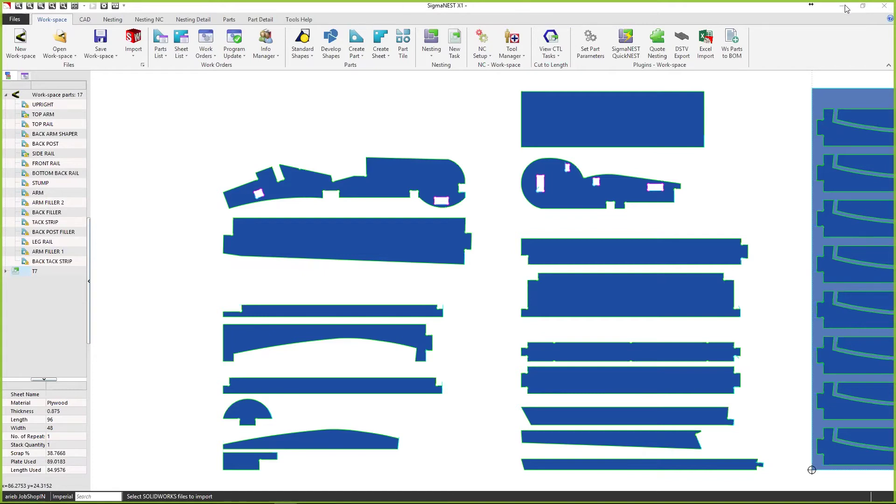
# - Start importing the SOLIDWORKS assembly WOOD CHAIR TAKE 3.SLDASM with Interactive Mapping
pyautogui.scroll(-2, 502, 137)
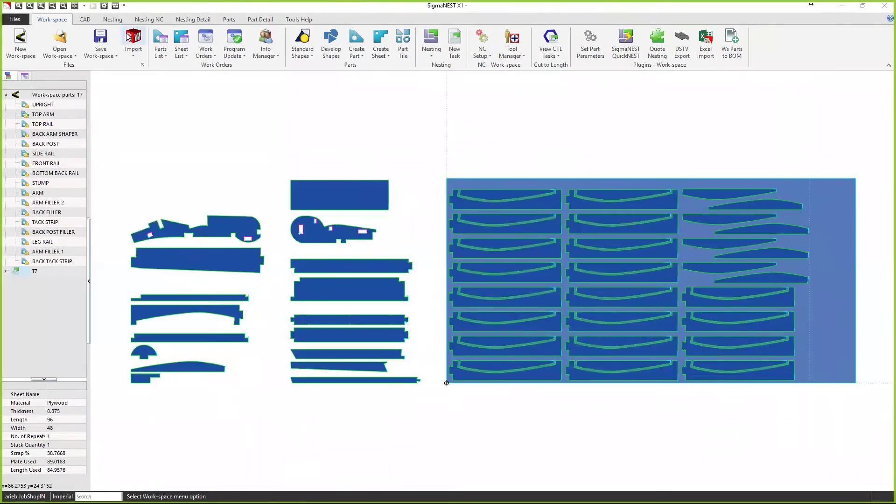
pyautogui.click(132, 36)
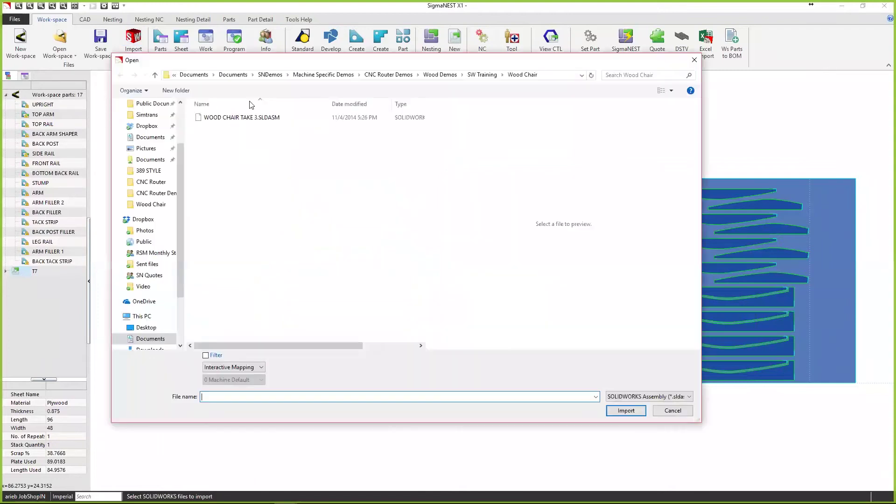
pyautogui.click(248, 118)
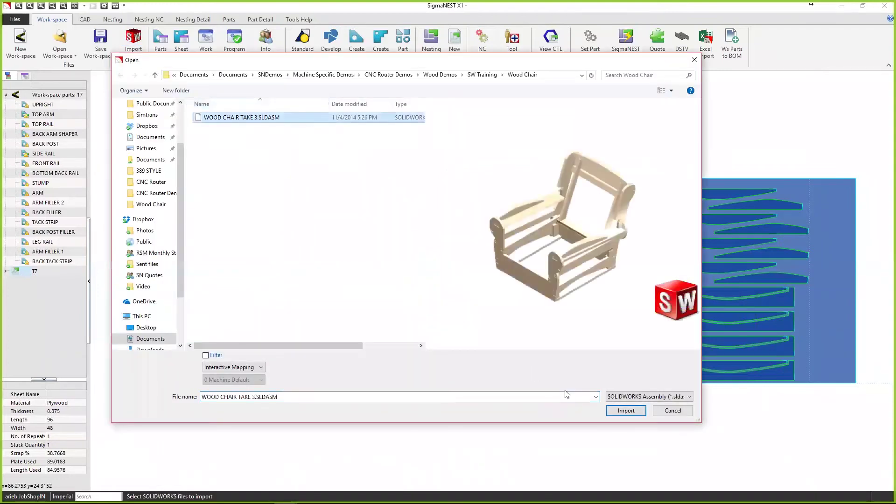
pyautogui.click(627, 411)
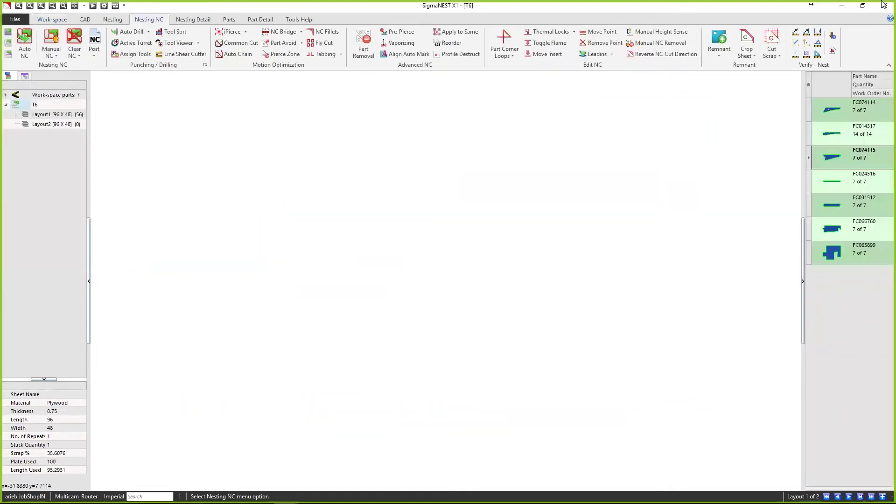
# - Close the other SigmaNEST window holding the T6 nest and answer its closing prompt
pyautogui.click(884, 8)
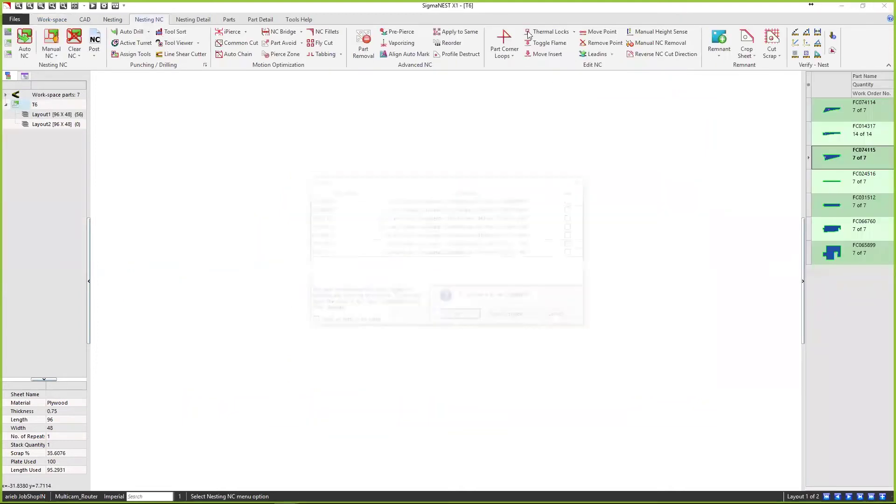
pyautogui.click(451, 322)
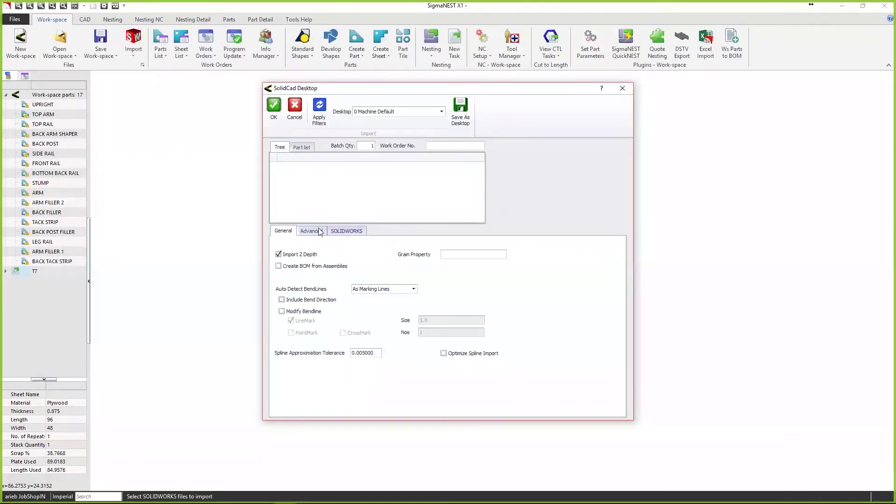
# - Try a part filter that excludes parts by keyword in the SolidCad Desktop settings, and close the dialog without importing
pyautogui.click(347, 231)
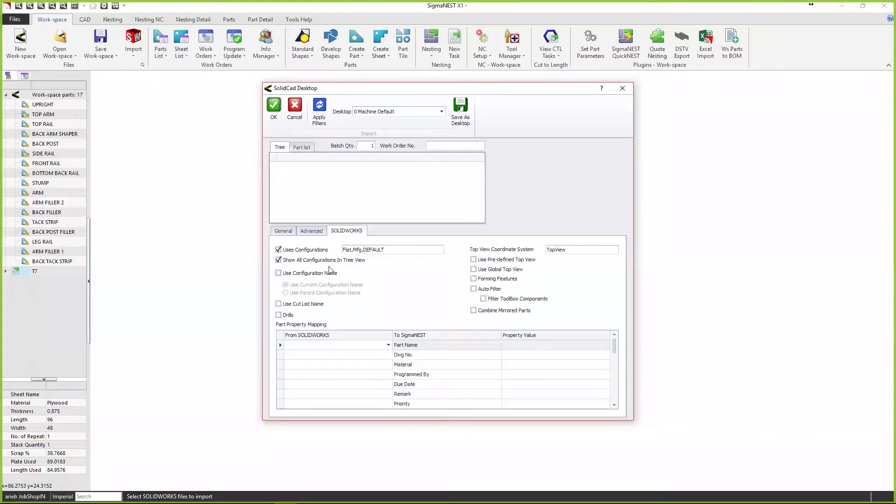
pyautogui.click(311, 231)
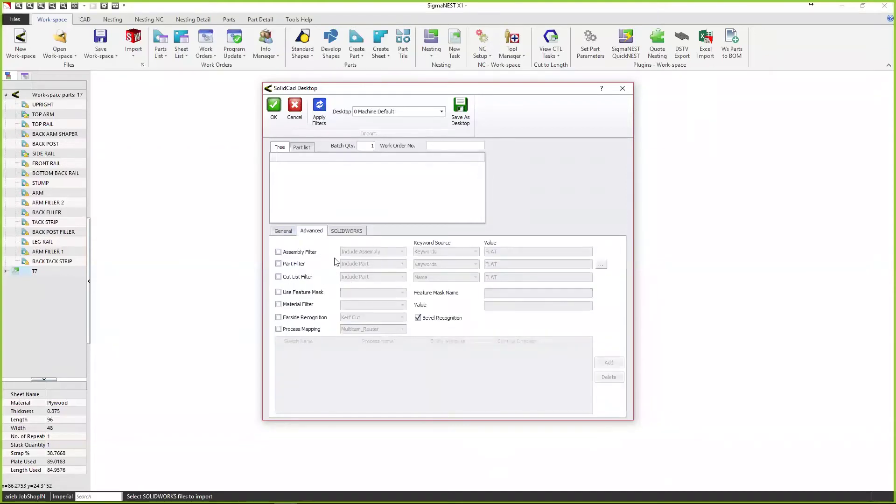
pyautogui.click(279, 264)
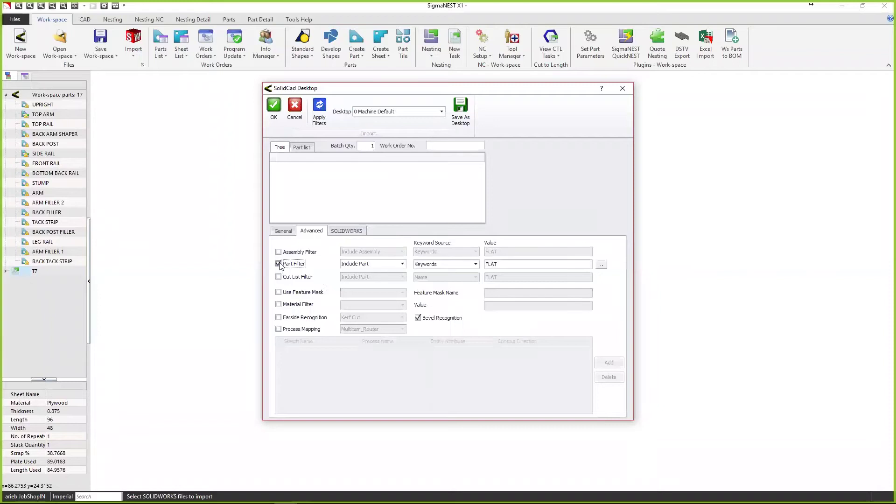
pyautogui.click(402, 264)
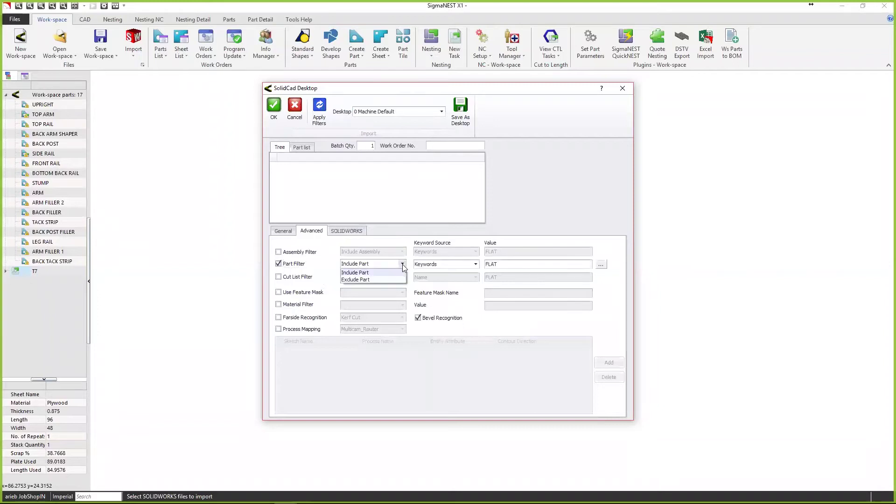
pyautogui.click(379, 279)
pyautogui.doubleClick(493, 265)
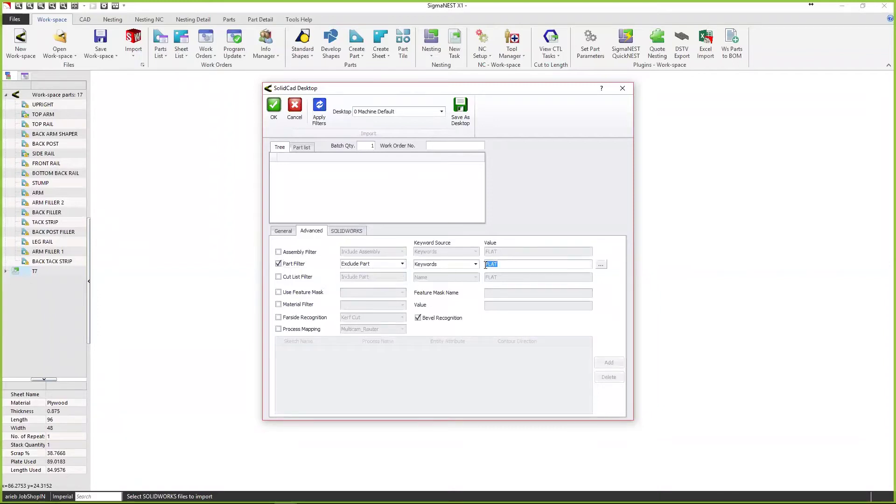
pyautogui.write('p')
pyautogui.click(622, 88)
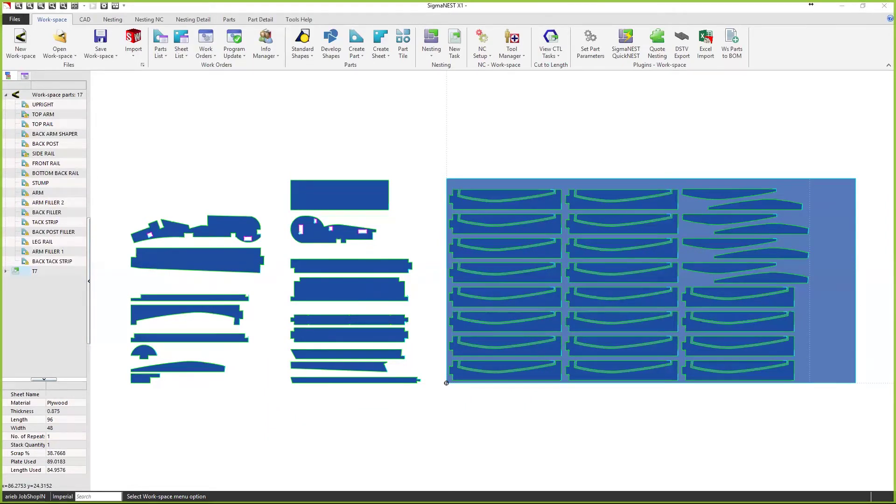
pyautogui.hotkey('alt', 'Tab')
pyautogui.click(146, 214)
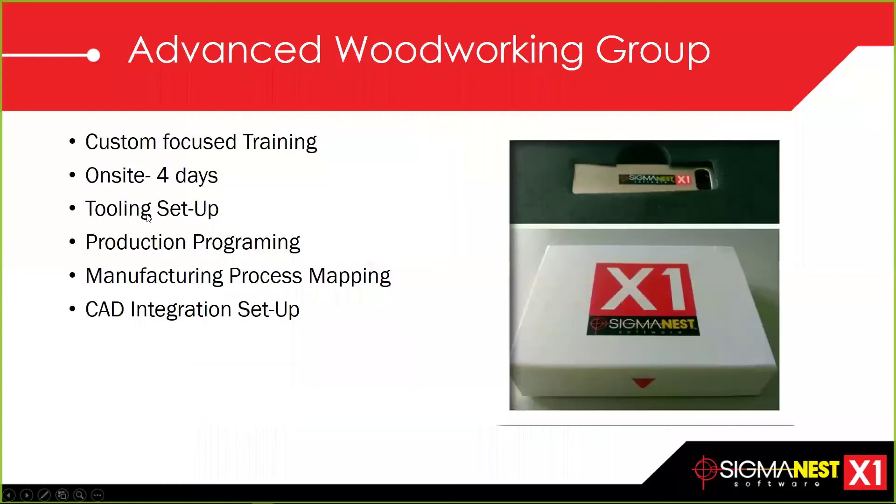
pyautogui.click(147, 214)
pyautogui.click(147, 214)
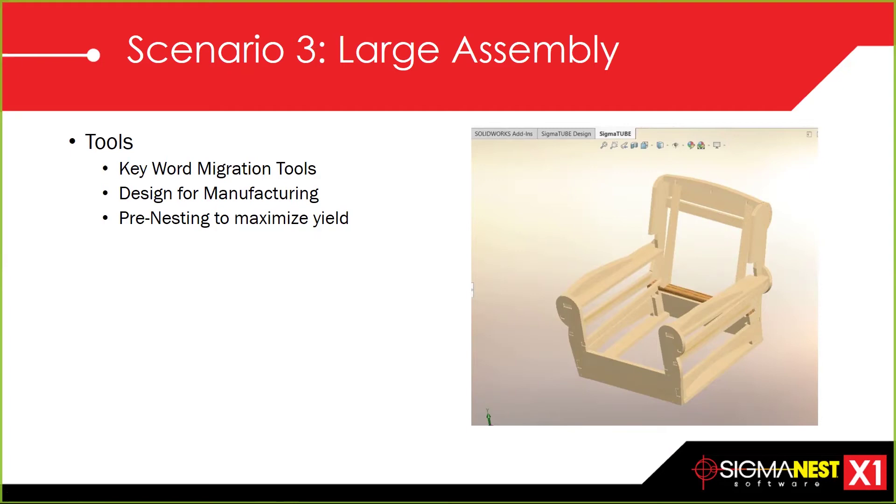
# - Switch back to SigmaNEST X1 and open the T7 nest layout for nesting
pyautogui.hotkey('alt', 'Tab')
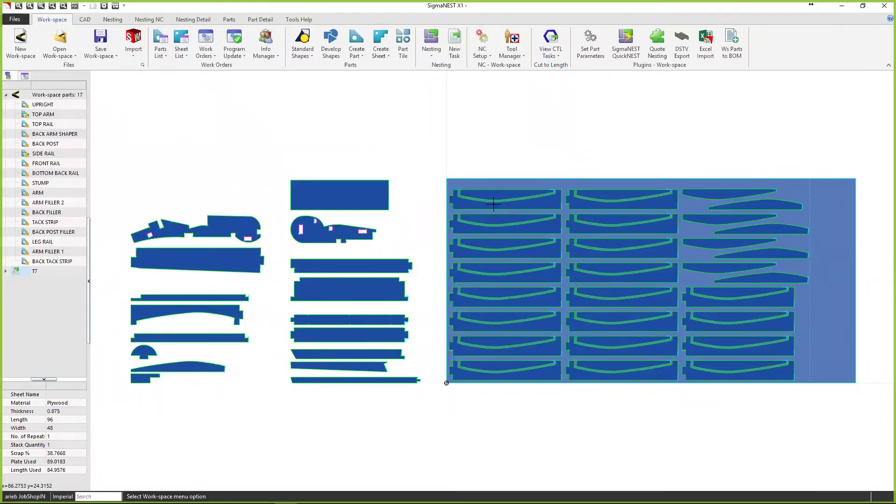
pyautogui.scroll(-1, 578, 245)
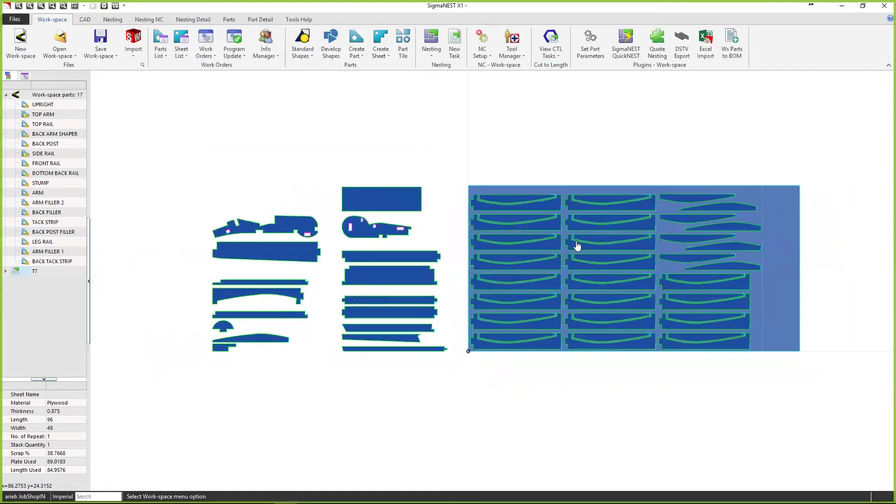
pyautogui.scroll(-1, 577, 245)
pyautogui.moveTo(577, 245); pyautogui.dragTo(434, 256, button='middle')
pyautogui.scroll(1, 434, 256)
pyautogui.click(115, 20)
pyautogui.doubleClick(565, 239)
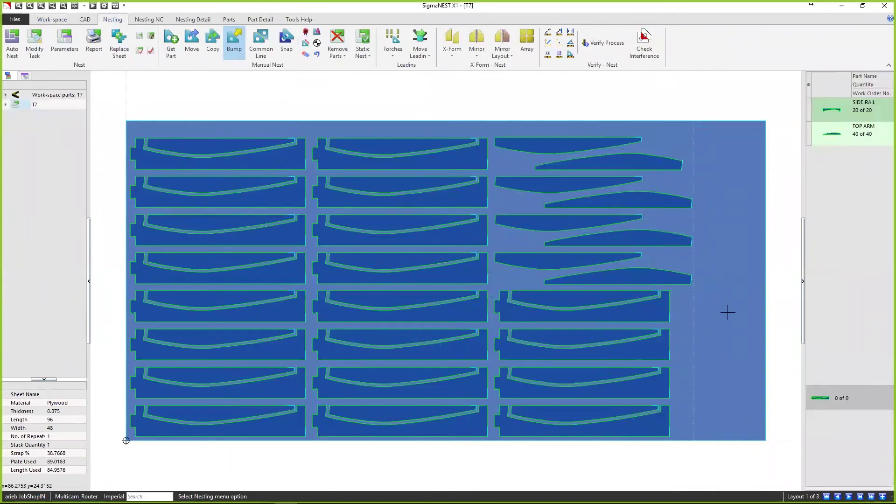
# - Delete the existing pre-nest from the T7 parts list
pyautogui.click(853, 397)
pyautogui.rightClick(852, 398)
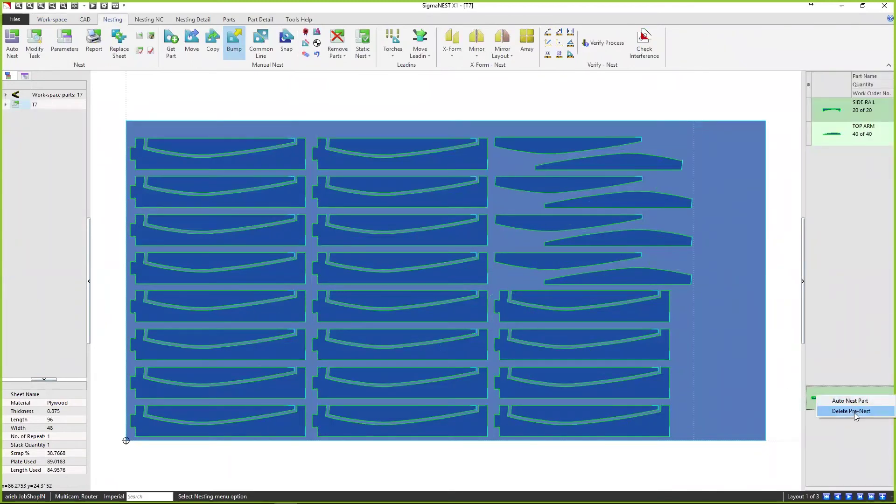
pyautogui.click(858, 409)
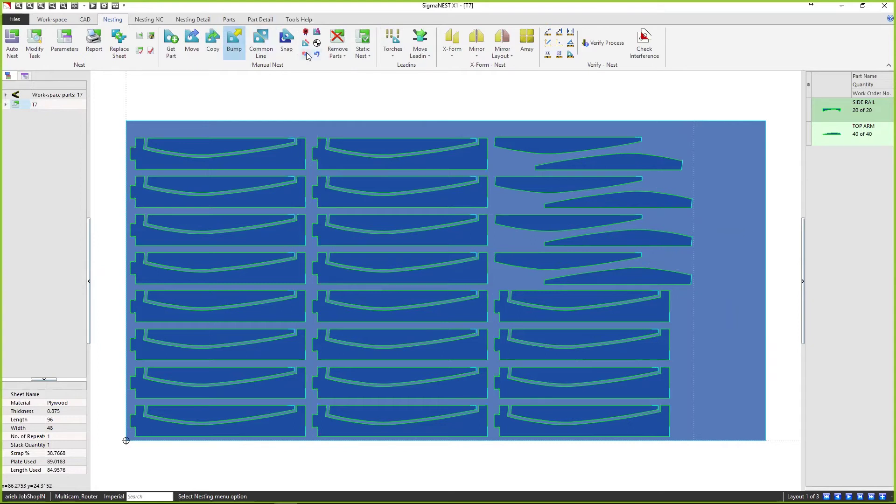
# - Delete all nested parts from the T7 layout except the side rail and top arm pair at the sheet's origin corner
pyautogui.press('Delete')
pyautogui.moveTo(116, 106); pyautogui.dragTo(722, 403)
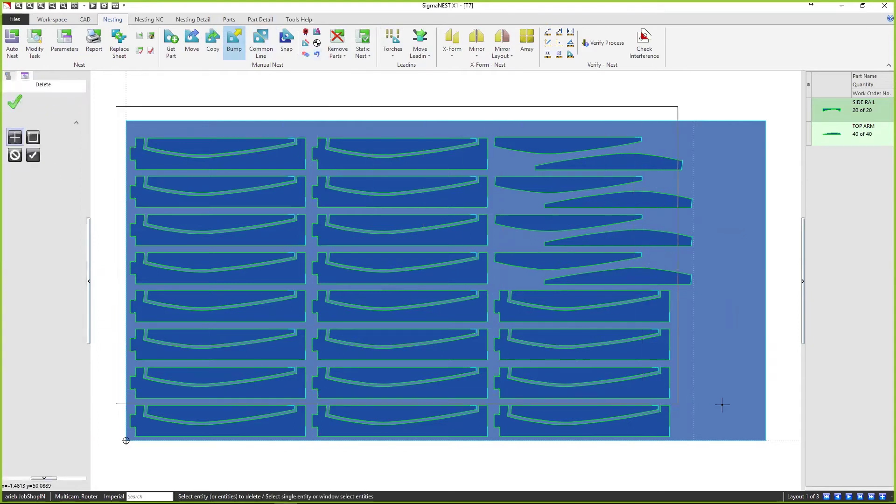
pyautogui.moveTo(304, 110); pyautogui.dragTo(685, 462)
pyautogui.rightClick(684, 462)
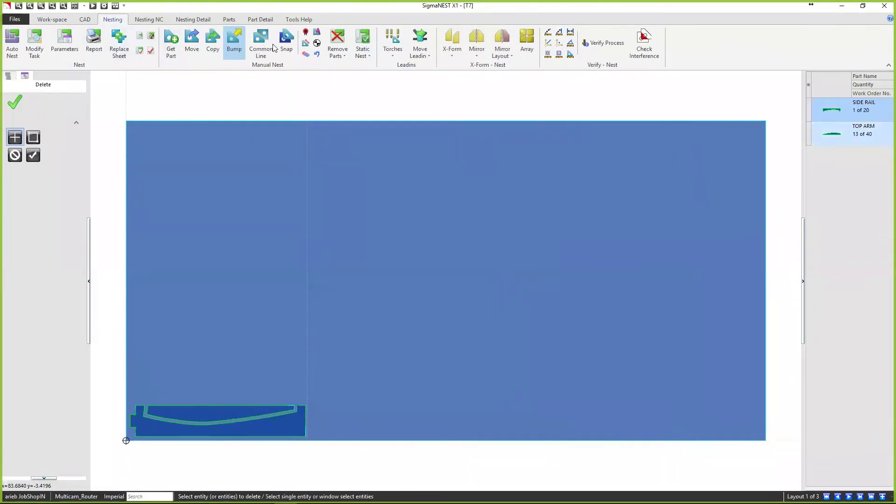
# - Add the remaining side rail and top arm pair as a pre-nest and auto nest it across the sheet
pyautogui.click(286, 43)
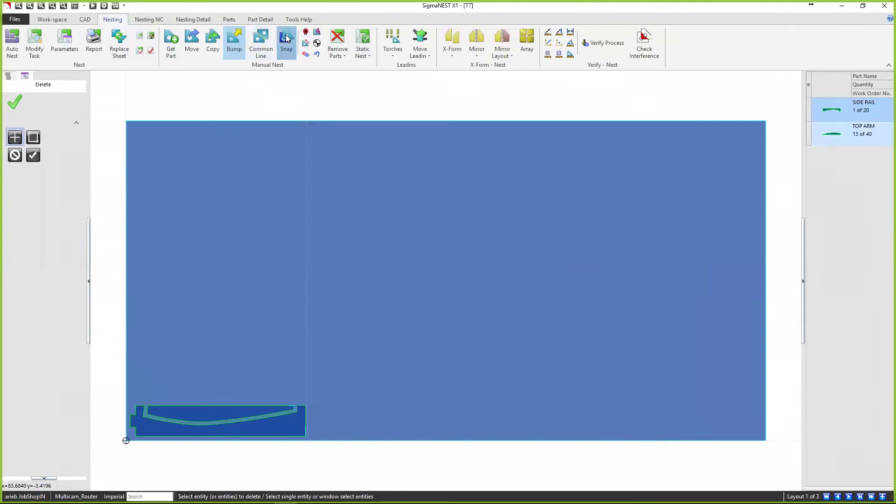
pyautogui.moveTo(114, 374); pyautogui.dragTo(345, 472)
pyautogui.rightClick(282, 414)
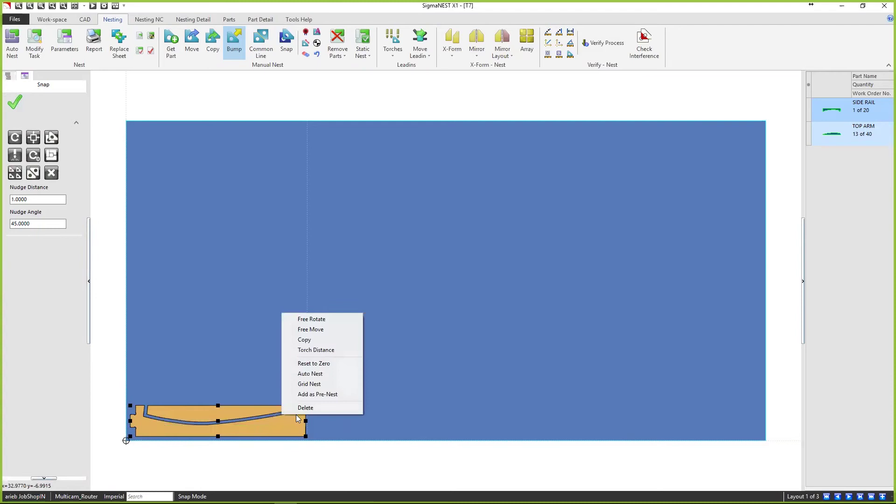
pyautogui.press('Return')
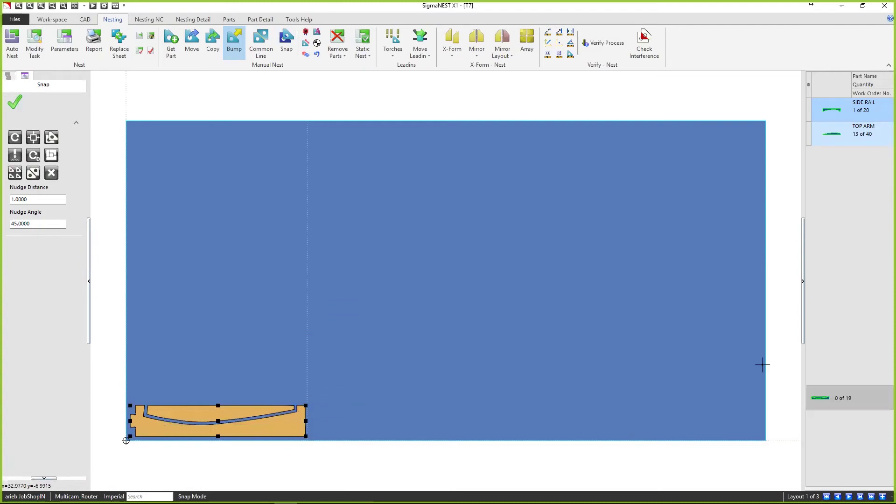
pyautogui.rightClick(863, 395)
pyautogui.click(854, 399)
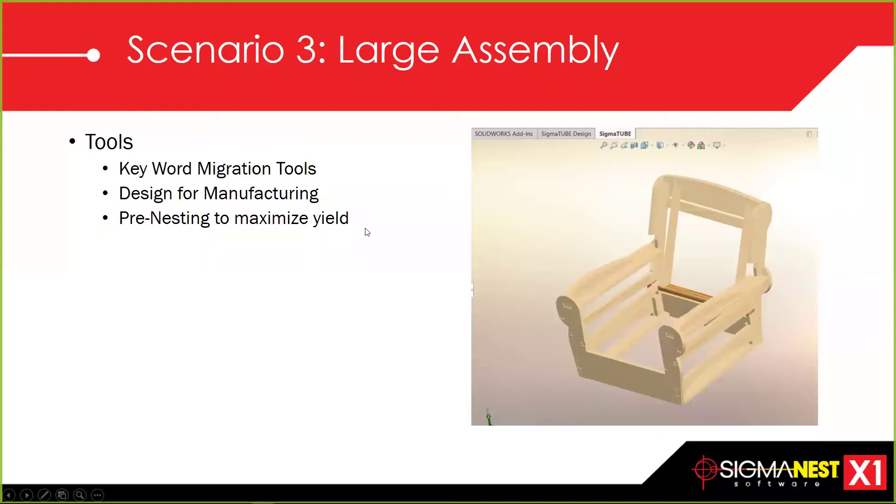
pyautogui.click(339, 225)
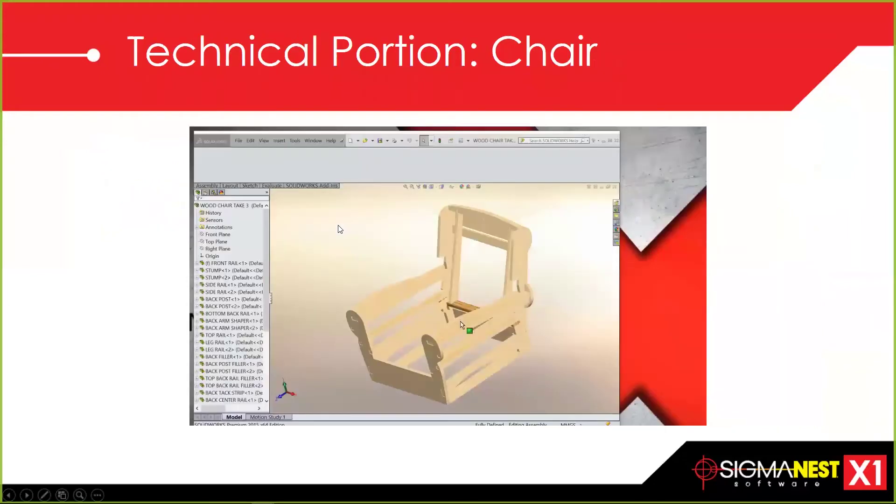
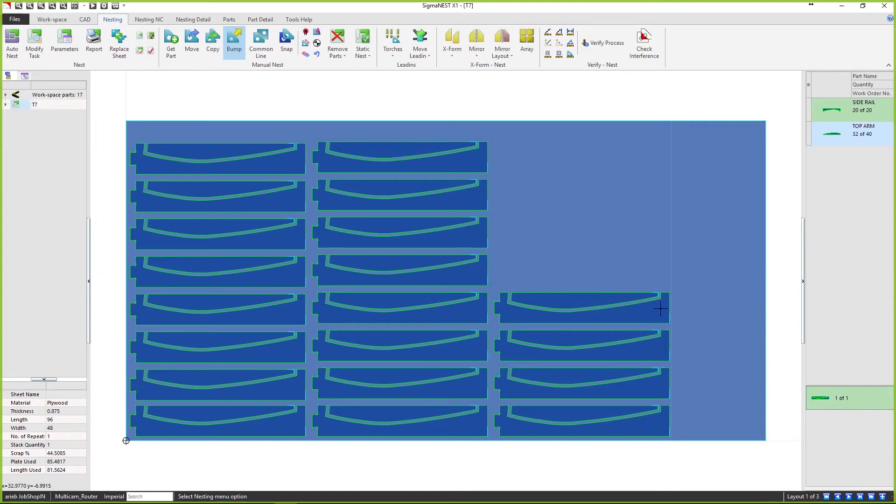
# - Highlight the nested SIDE RAIL parts in the T7 layout and return to the work-space
pyautogui.click(819, 110)
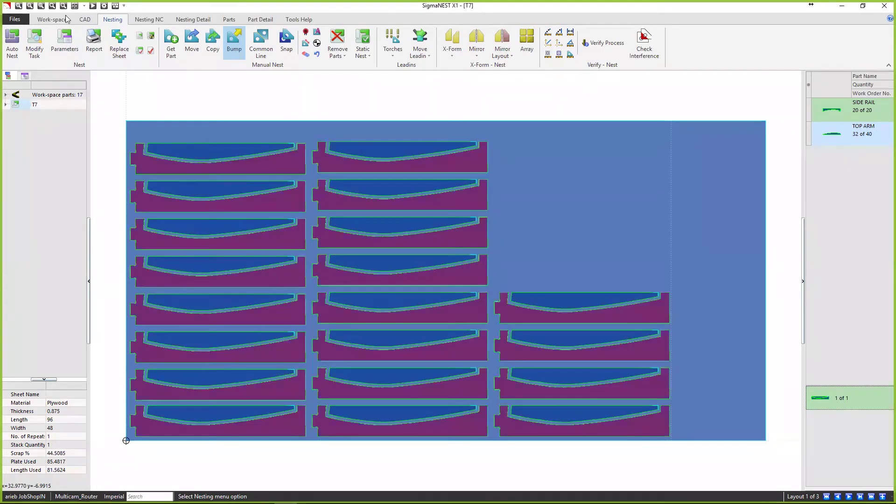
pyautogui.click(50, 20)
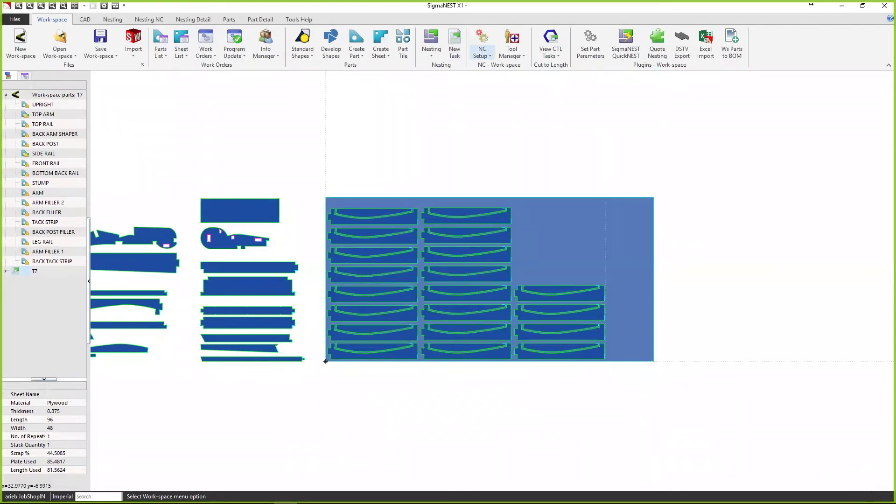
# - Preview the STUMP part in the Task Setup parts list and cancel the new task
pyautogui.click(206, 208)
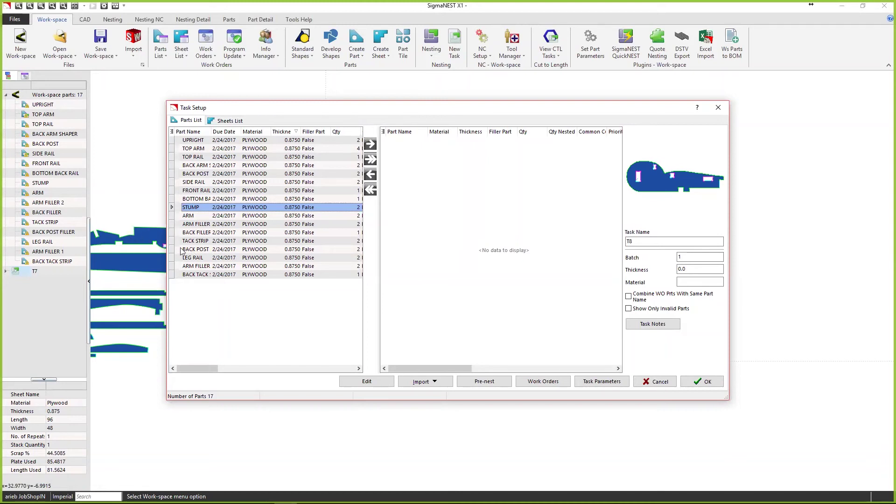
pyautogui.click(654, 383)
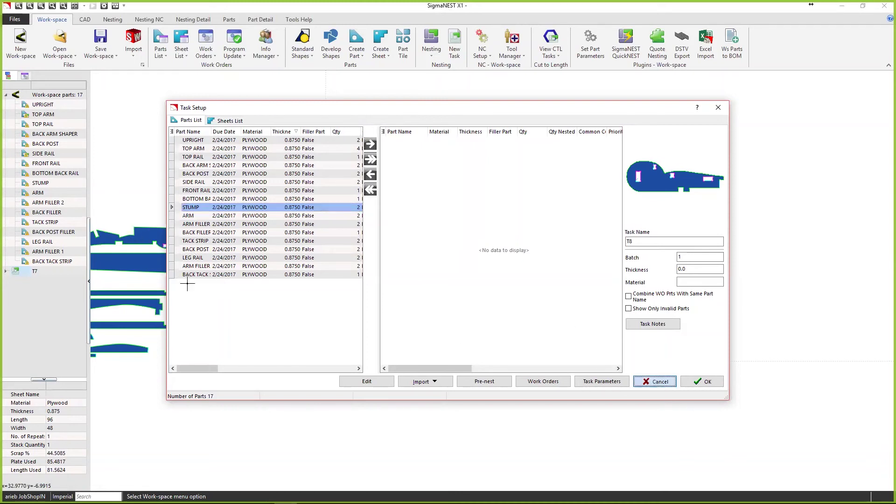
# - Select the STUMP part in the work-space and examine its slots and corner reliefs up close
pyautogui.scroll(5, 229, 237)
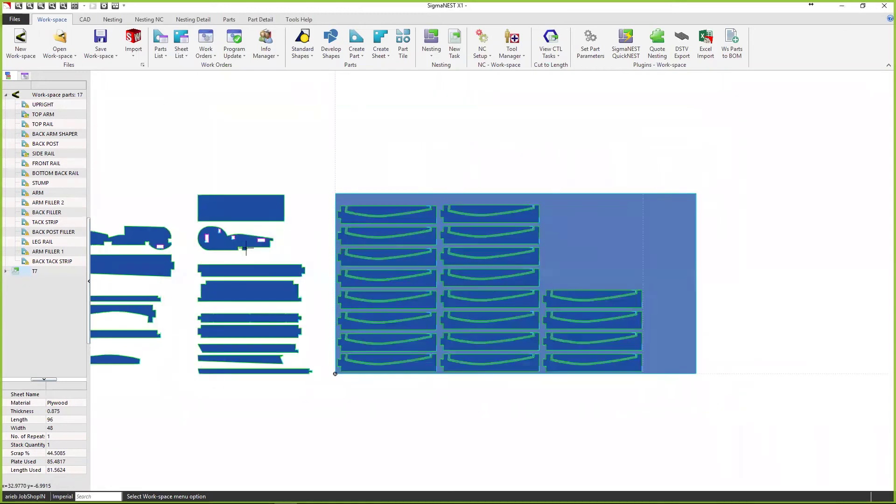
pyautogui.scroll(3, 227, 219)
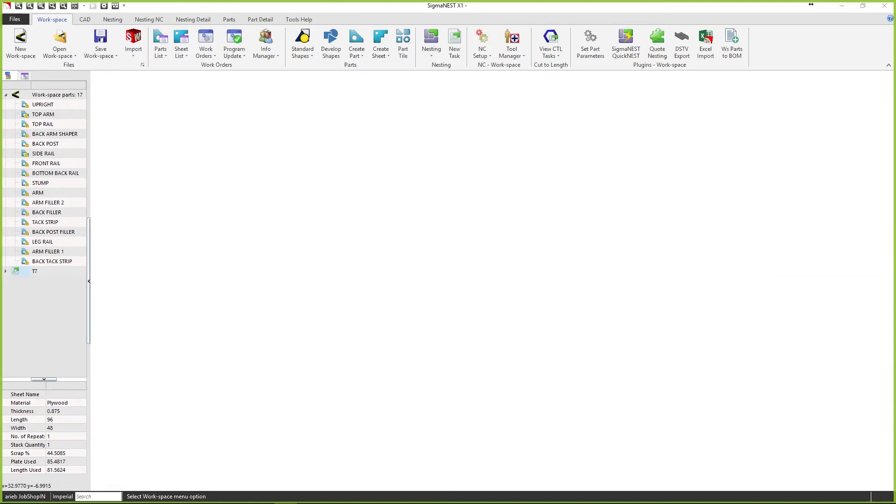
pyautogui.click(362, 256)
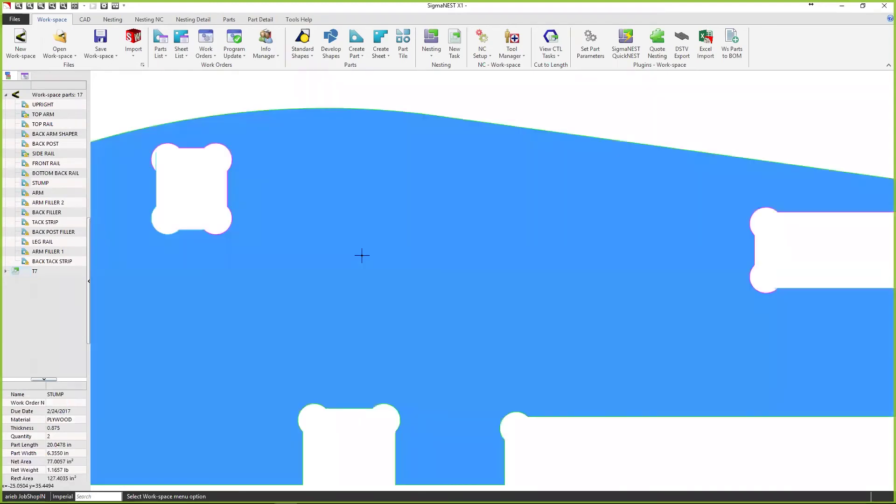
pyautogui.scroll(-3, 362, 255)
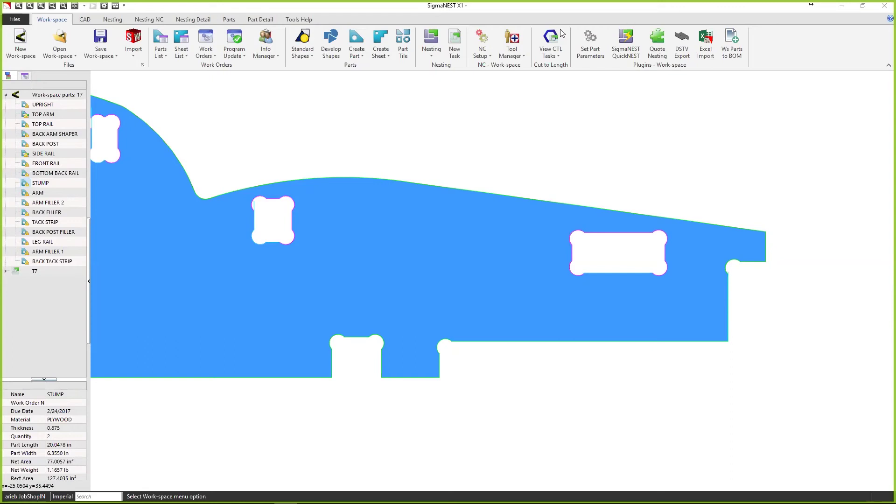
# - Review the material list in Technology Setup and cancel the dialog
pyautogui.scroll(-3, 433, 149)
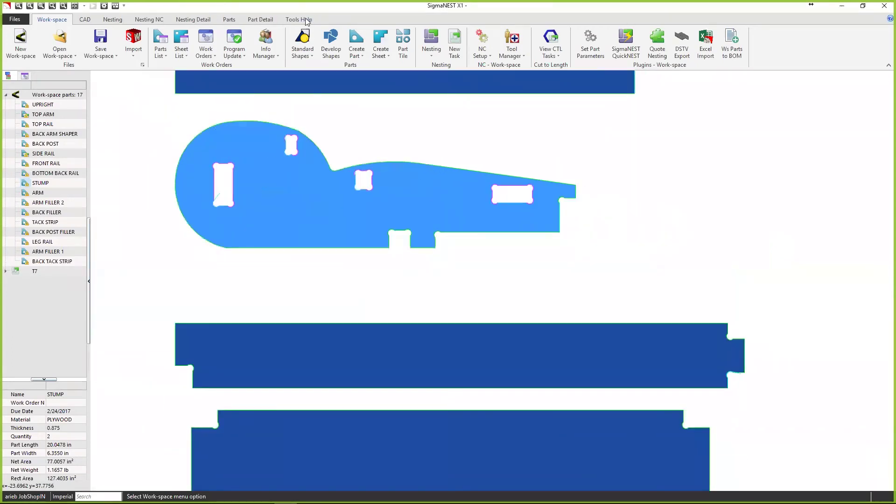
pyautogui.click(304, 19)
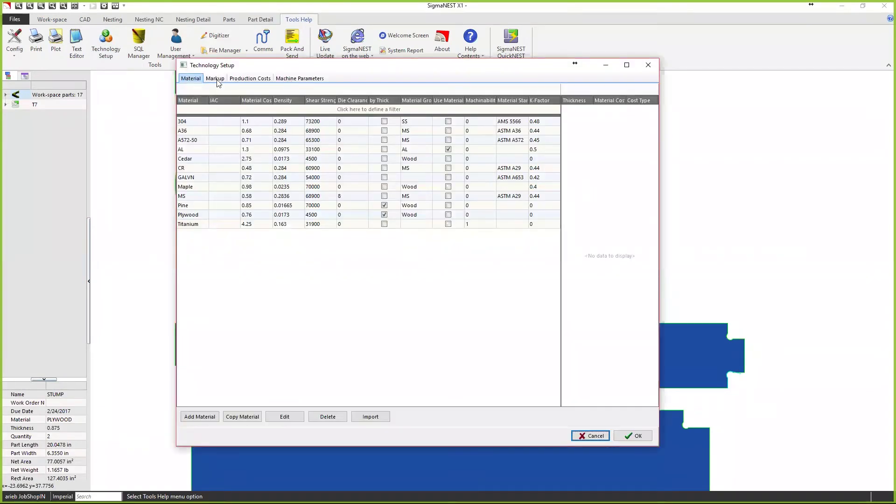
pyautogui.moveTo(219, 67); pyautogui.dragTo(179, 60)
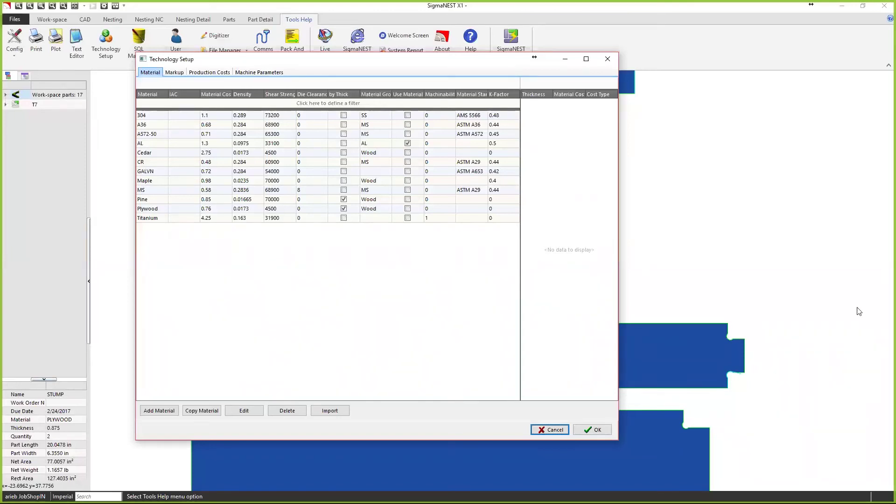
pyautogui.click(550, 429)
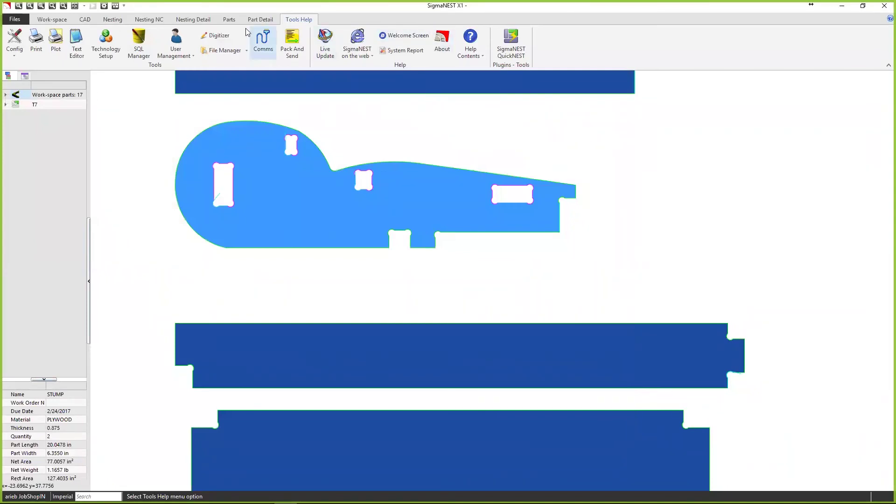
# - Show the milling tools in the work-space Tool Manager and open the parameters of the Mill 0.5 tool
pyautogui.click(57, 22)
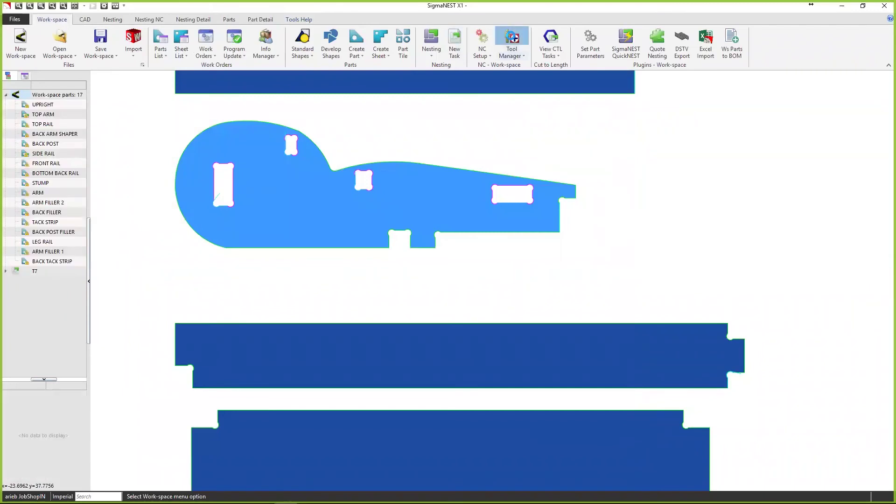
pyautogui.click(511, 40)
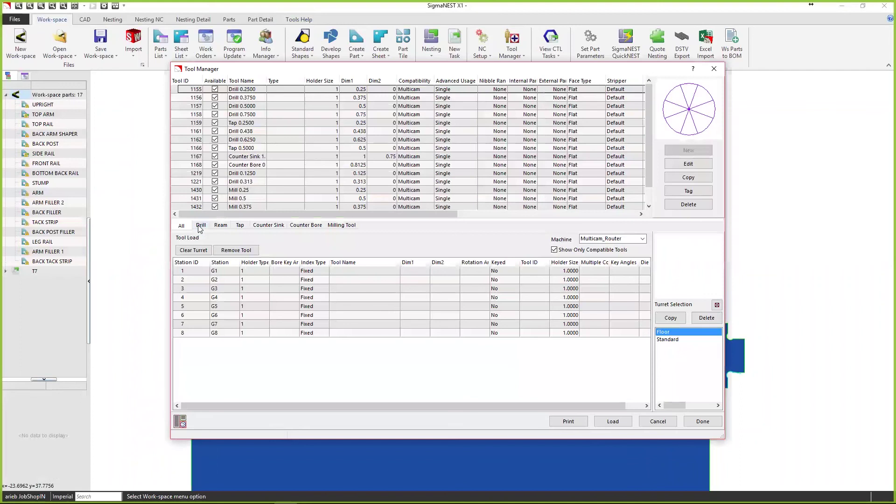
pyautogui.click(345, 226)
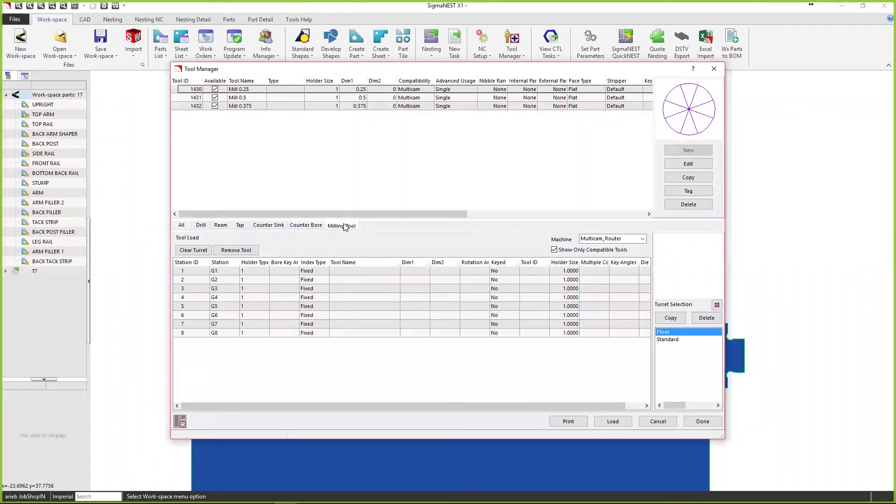
pyautogui.click(245, 98)
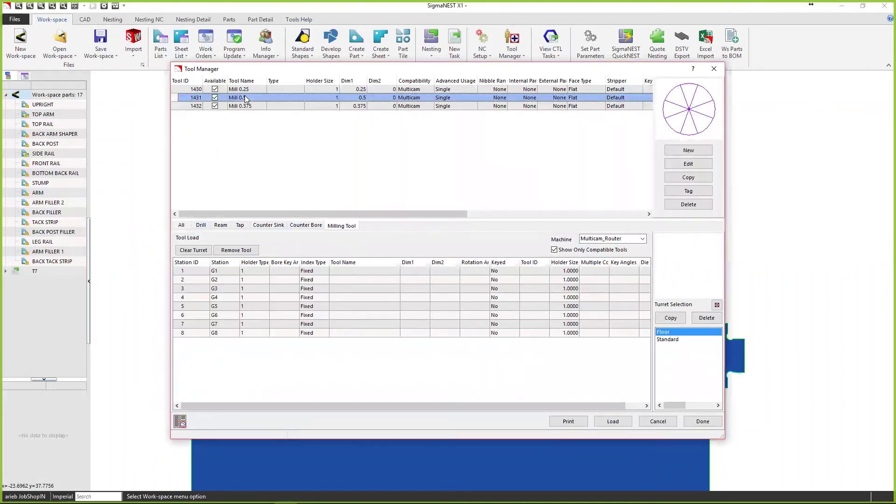
pyautogui.doubleClick(244, 96)
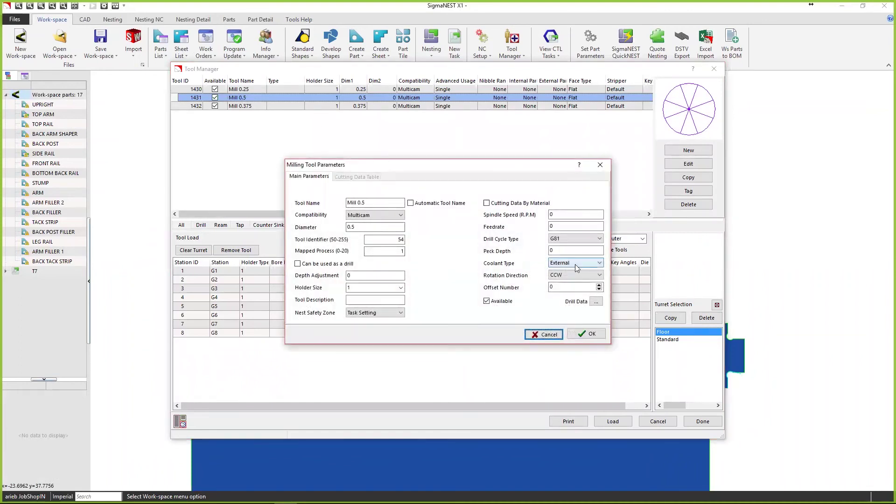
# - Examine the Mill 0.5 tool's feedrate and spindle speed settings, cancel its parameters and close the Tool Manager
pyautogui.click(554, 224)
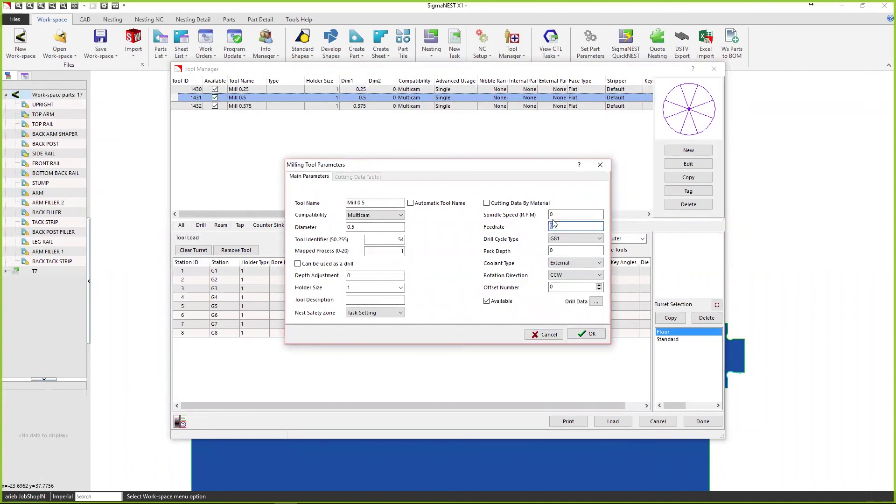
pyautogui.hotkey('shift', 'Tab')
pyautogui.moveTo(310, 165); pyautogui.dragTo(236, 123)
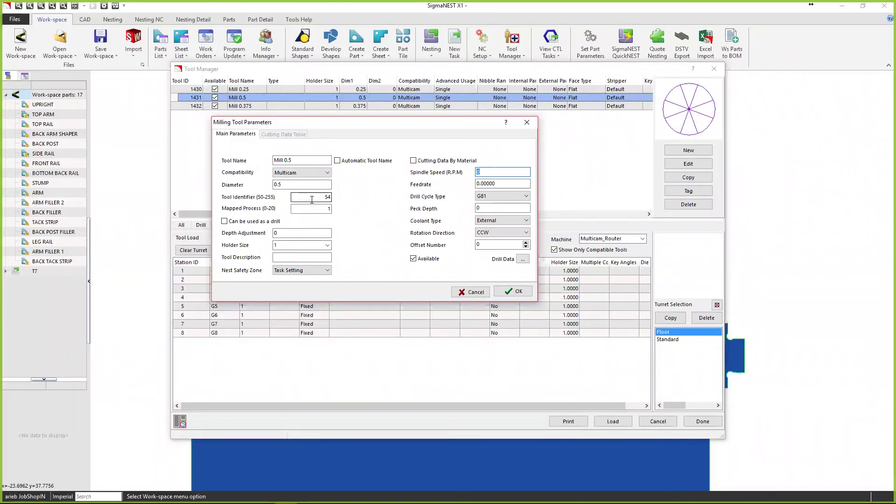
pyautogui.click(472, 293)
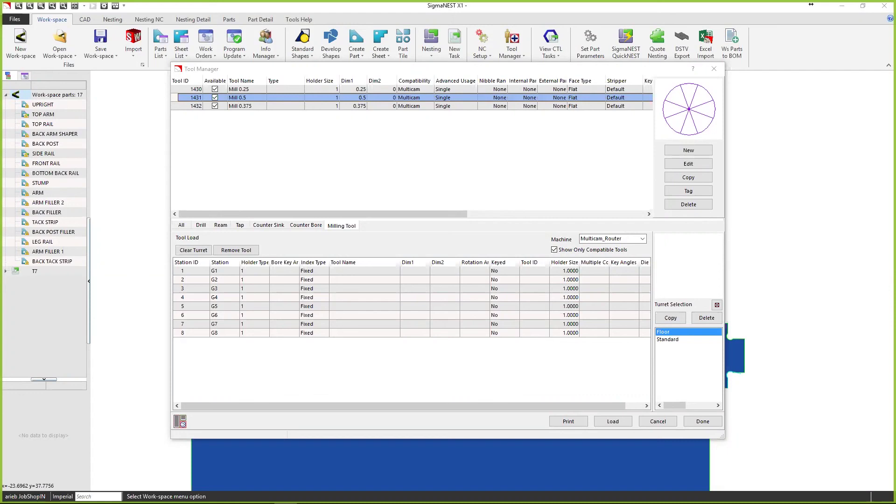
pyautogui.click(655, 420)
pyautogui.click(702, 424)
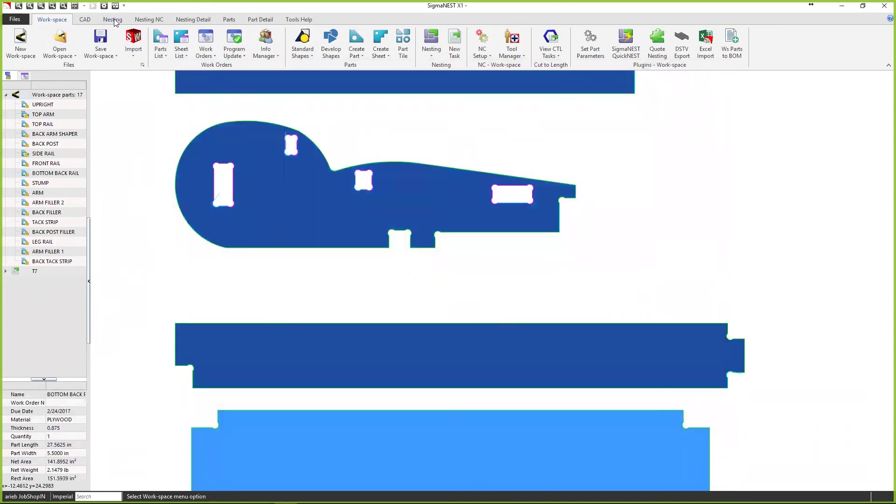
# - Review the Multicam_Router task parameters of the T7 nesting task and accept them
pyautogui.click(114, 21)
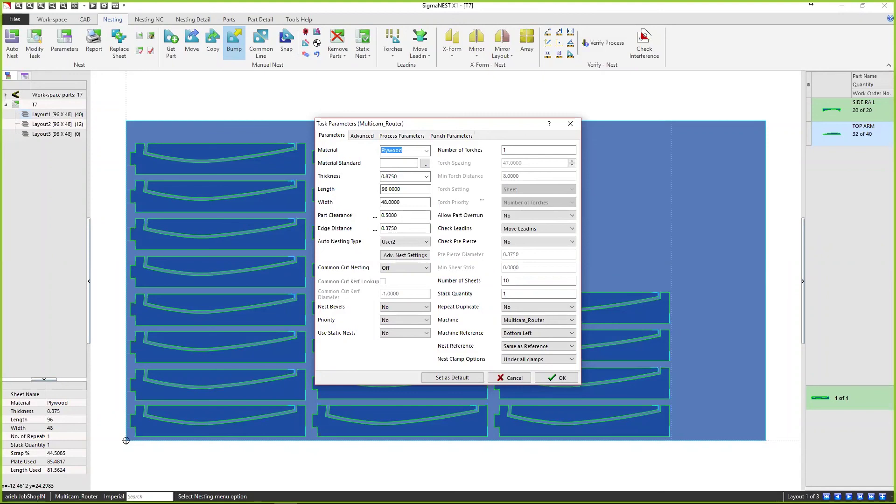
pyautogui.click(811, 5)
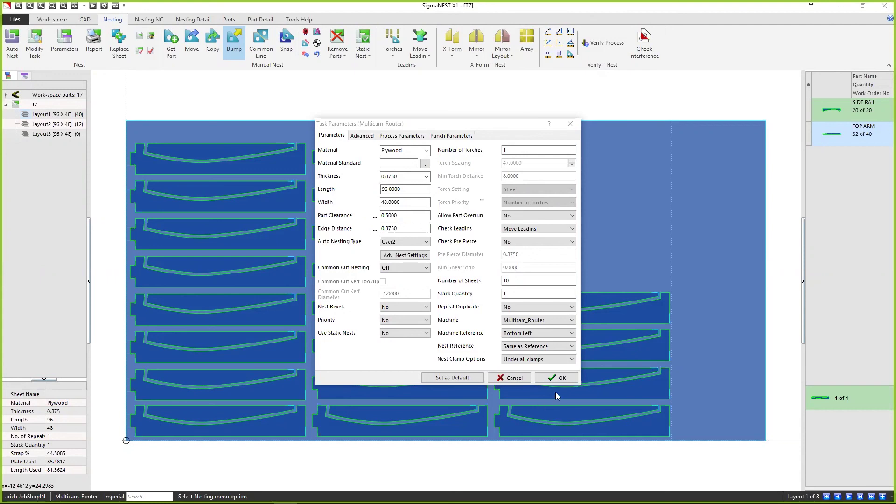
pyautogui.click(560, 378)
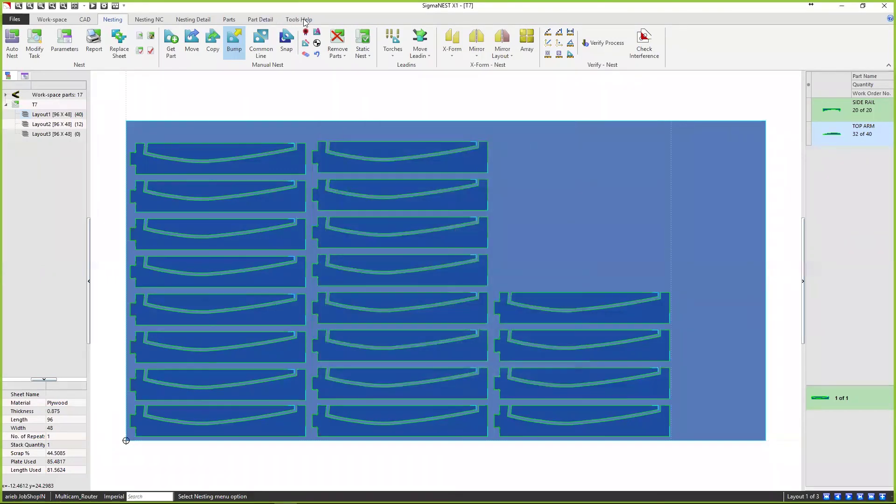
# - Browse the machine parameters, markup and global production costs in Technology Setup
pyautogui.click(298, 20)
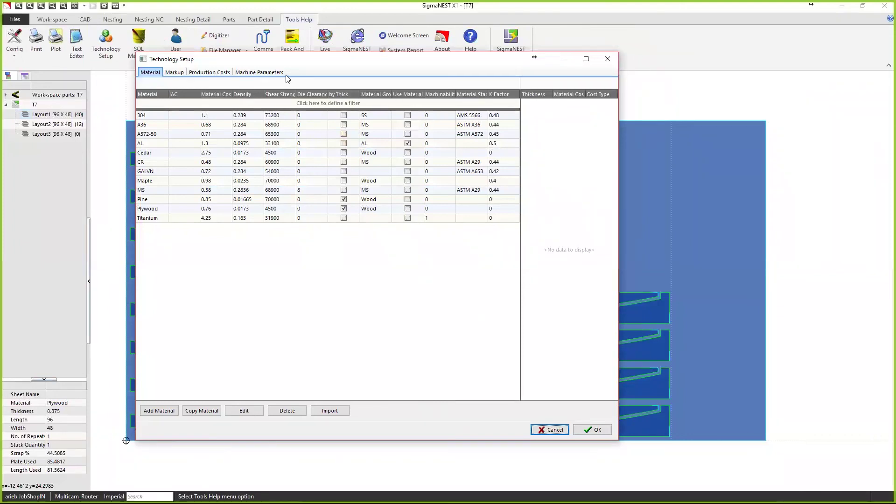
pyautogui.click(261, 73)
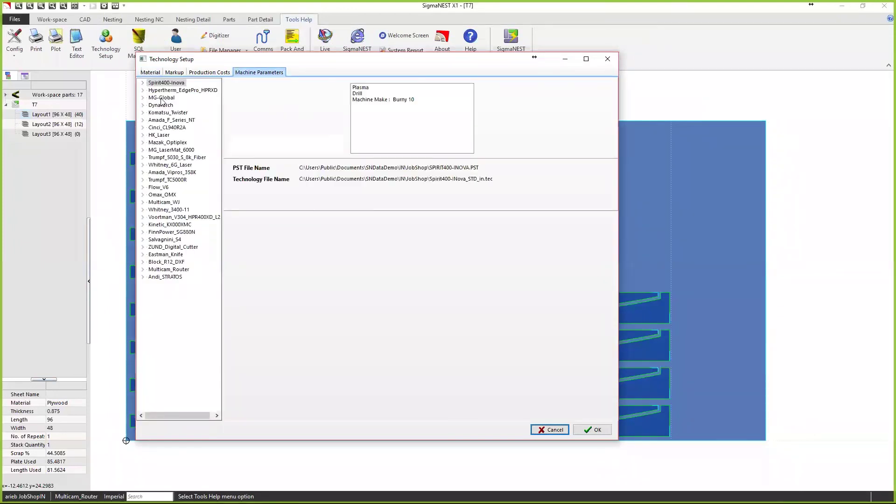
pyautogui.click(153, 74)
pyautogui.click(180, 73)
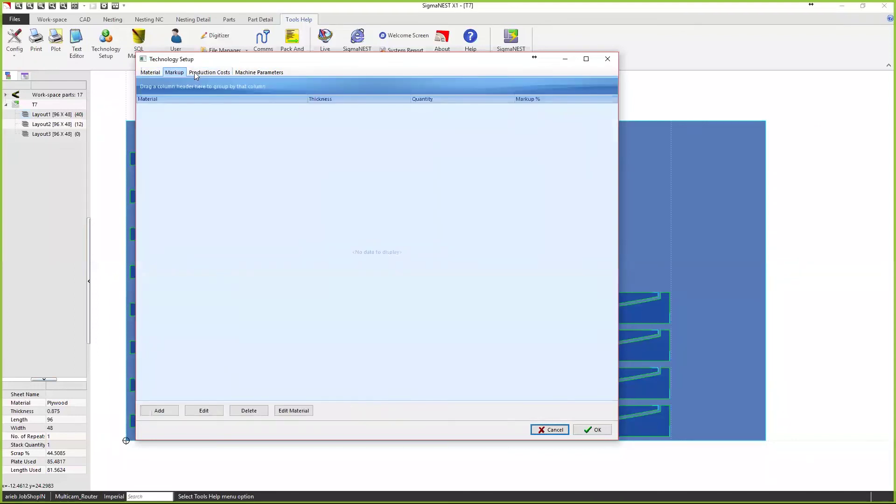
pyautogui.click(206, 73)
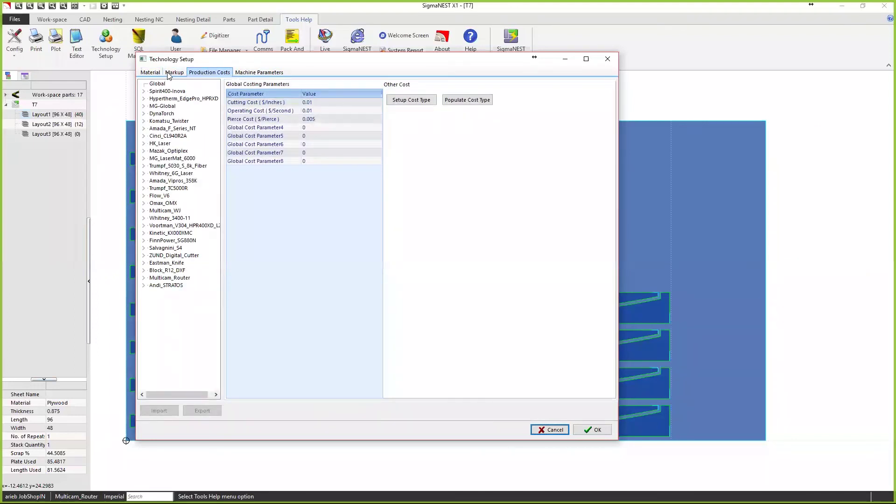
# - Examine the Multicam_Router's primary technology table in the machine parameters and cancel Technology Setup
pyautogui.click(249, 73)
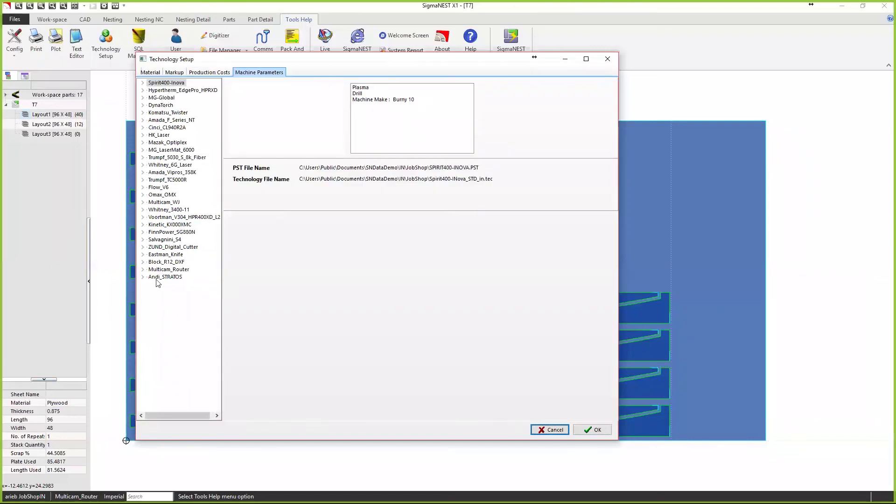
pyautogui.click(143, 270)
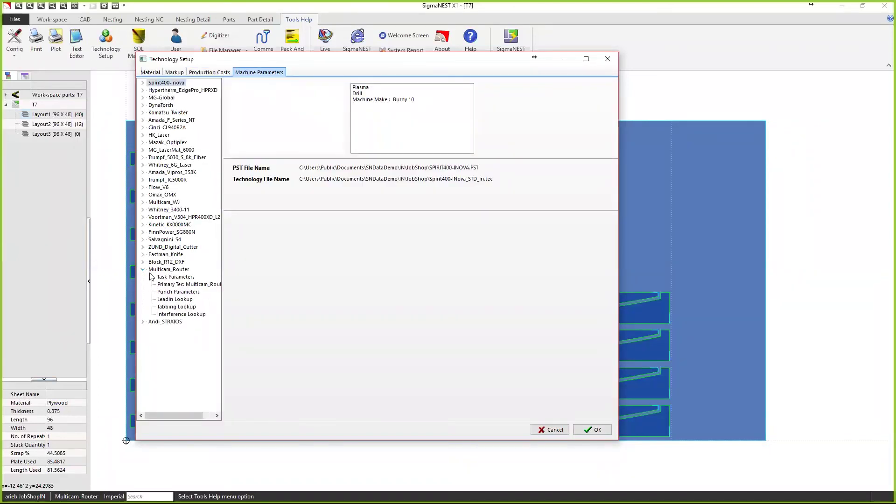
pyautogui.click(192, 285)
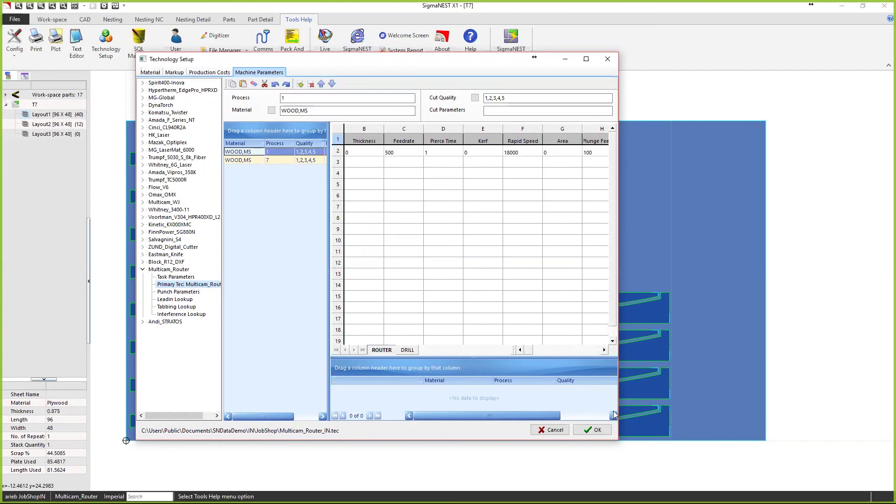
pyautogui.click(560, 429)
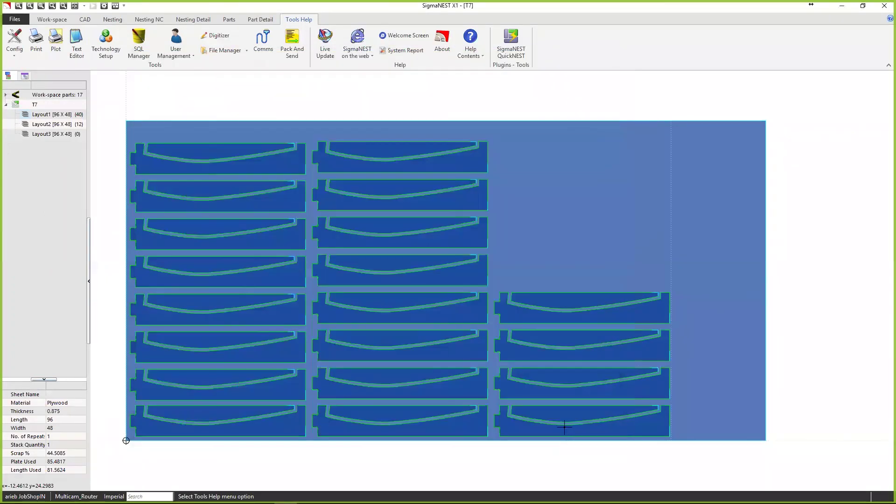
# - Return to the work-space, switch to the slide presentation and advance to the "What's Next?" slide
pyautogui.click(52, 20)
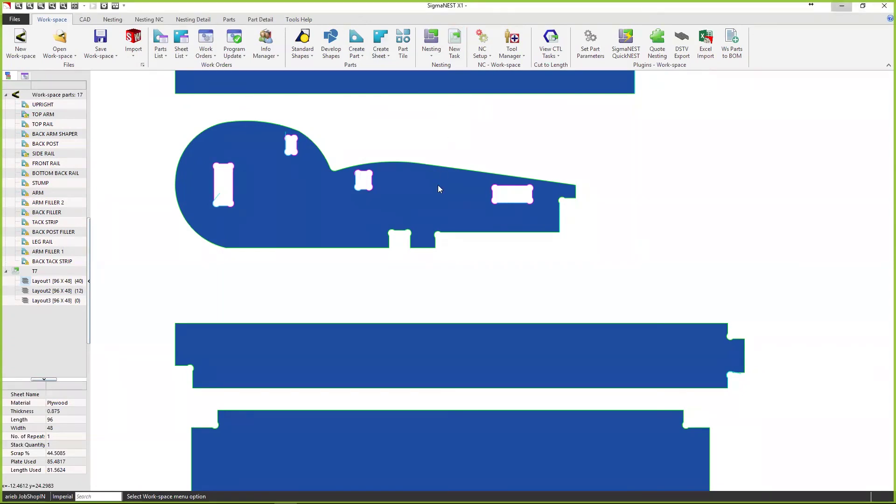
pyautogui.hotkey('alt', 'Tab')
pyautogui.press('Right')
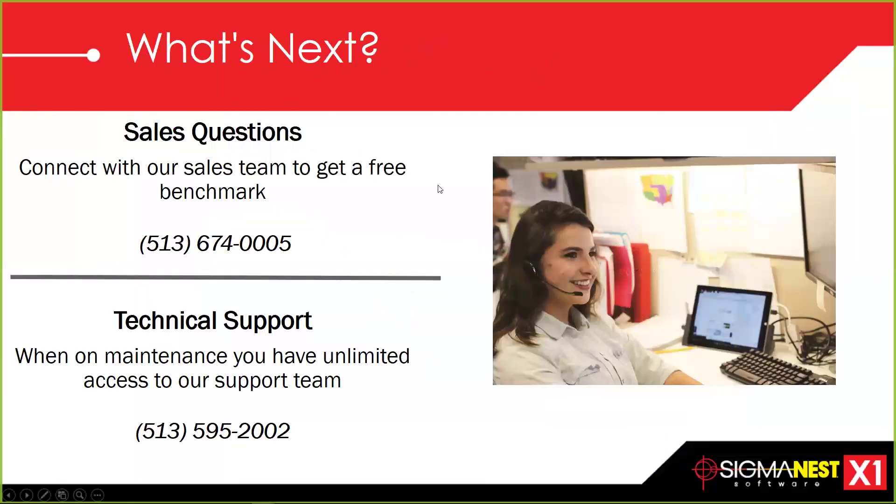